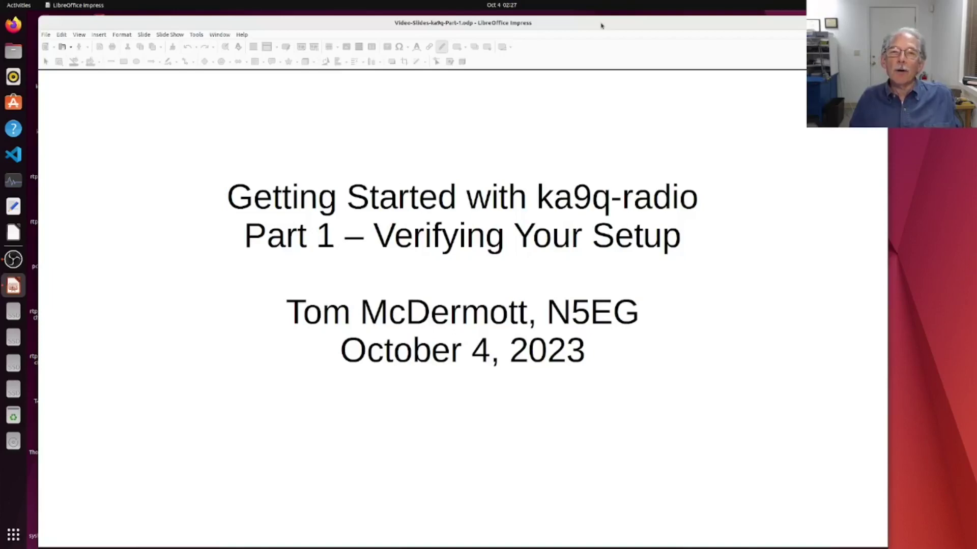
Advance from the title slide to the Overview slide.
{"action": "key", "text": "Page_Down"}
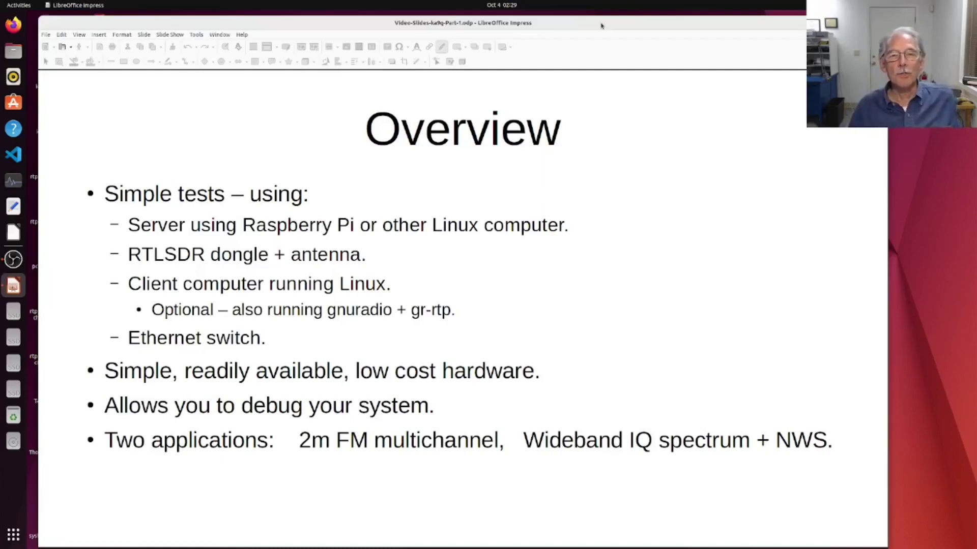
Advance to the Block Diagram slide showing the RTLSDR, Raspberry Pi, switch and Linux PC.
{"action": "key", "text": "Page_Down"}
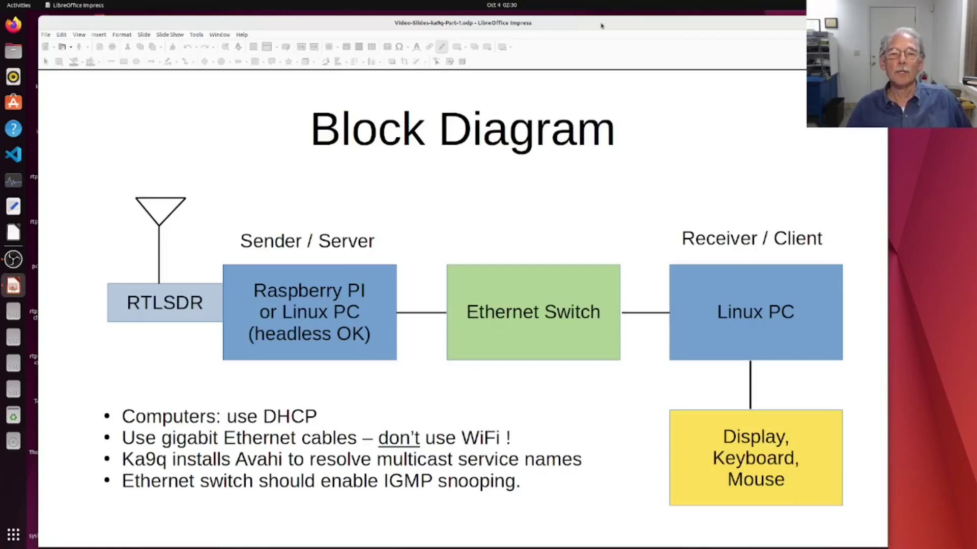
Advance to the Software sources slide with the ka9q-radio and gr-rtp GitHub links.
{"action": "key", "text": "Page_Down"}
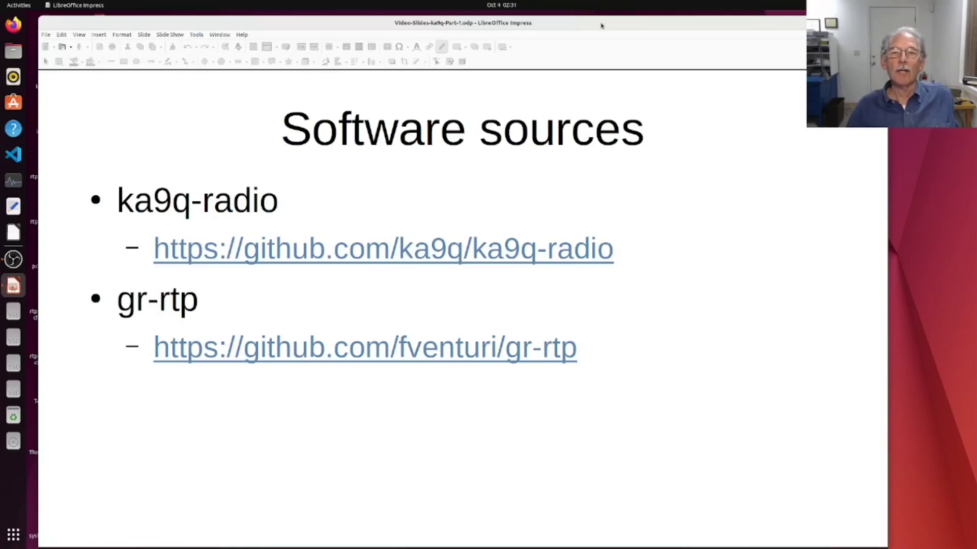
Advance to the Initial Steps slide covering installs and IGMP snooping.
{"action": "key", "text": "Page_Down"}
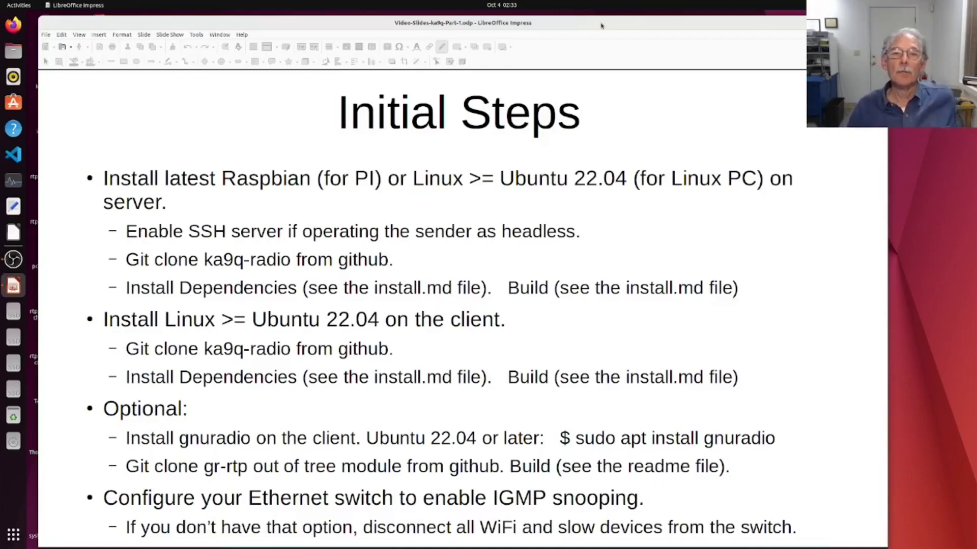
Advance to the Multicast and IGMP slide.
{"action": "key", "text": "Page_Down"}
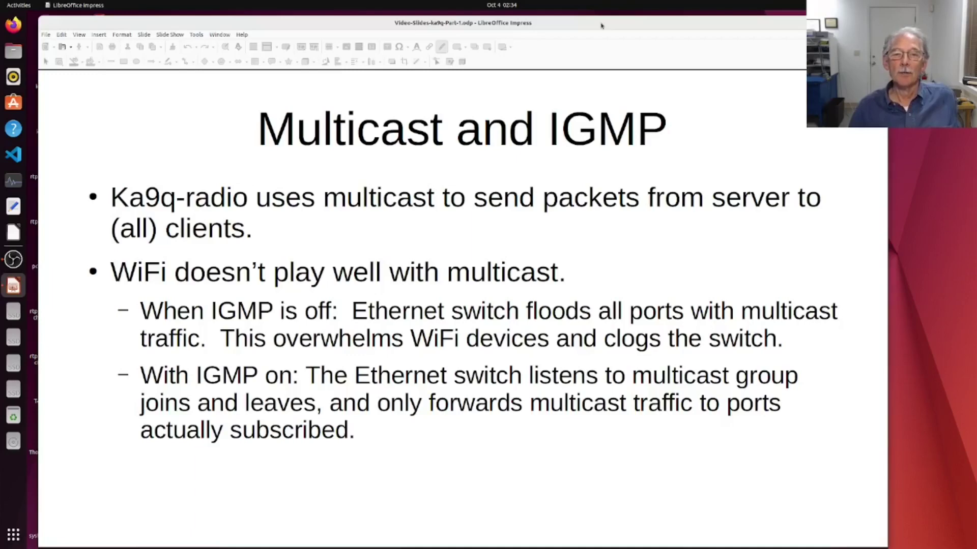
{"action": "key", "text": "Page_Down"}
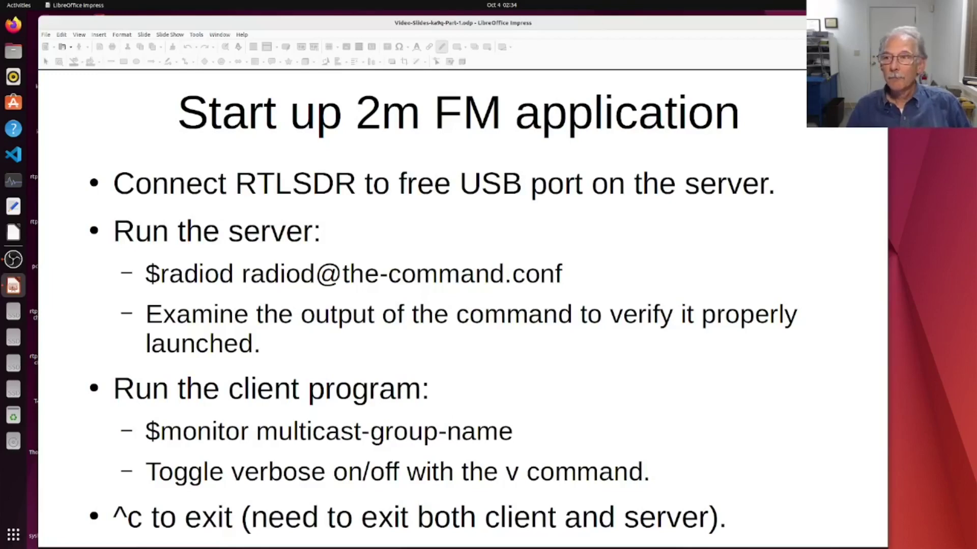
Minimize the Impress presentation with Super+H to reveal the Ubuntu desktop.
{"action": "key", "text": "super+h"}
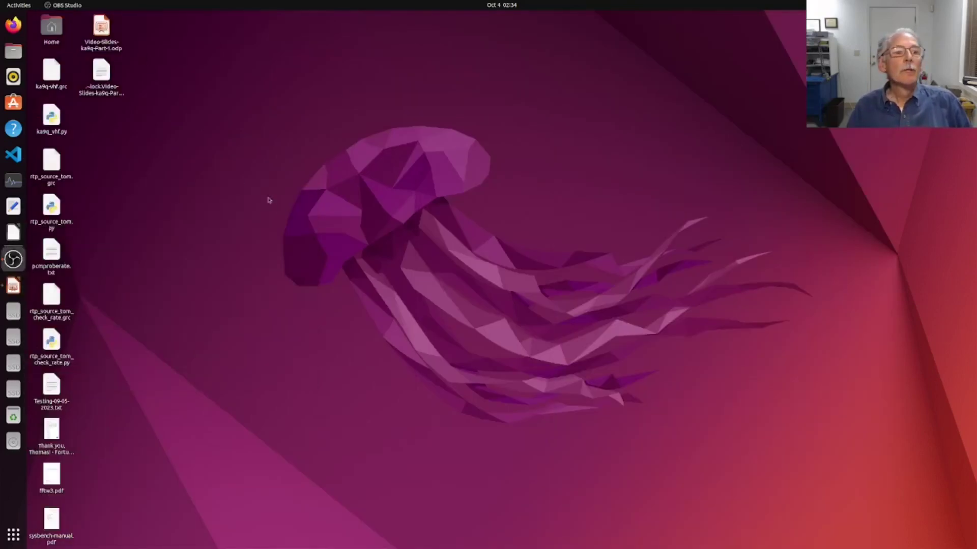
In an enlarged new terminal, SSH into the ThinkCentre at 192.168.2.93 and log in.
{"action": "key", "text": "ctrl+alt+t"}
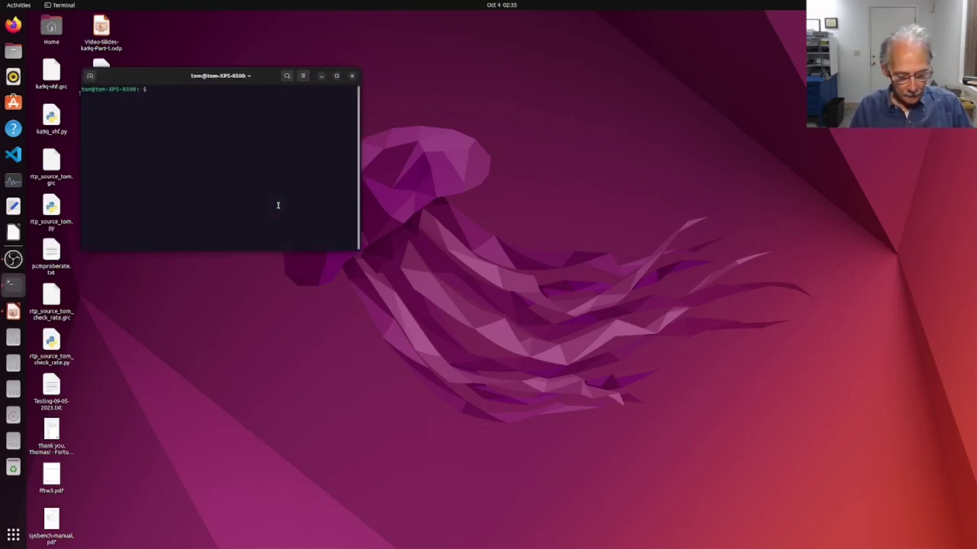
{"action": "key", "text": "ctrl+plus"}
{"action": "key", "text": "ctrl+plus"}
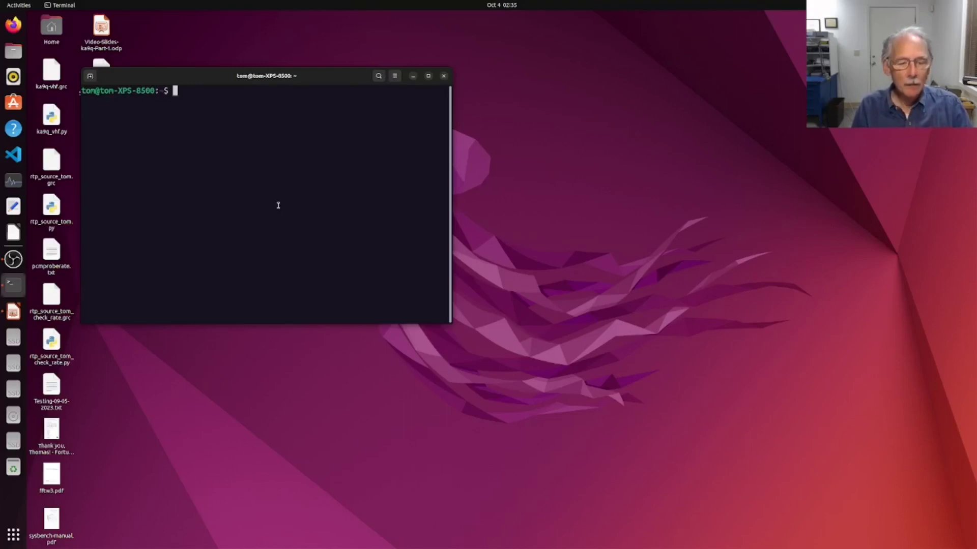
{"action": "type", "text": "ssh tom@192.168.2.93"}
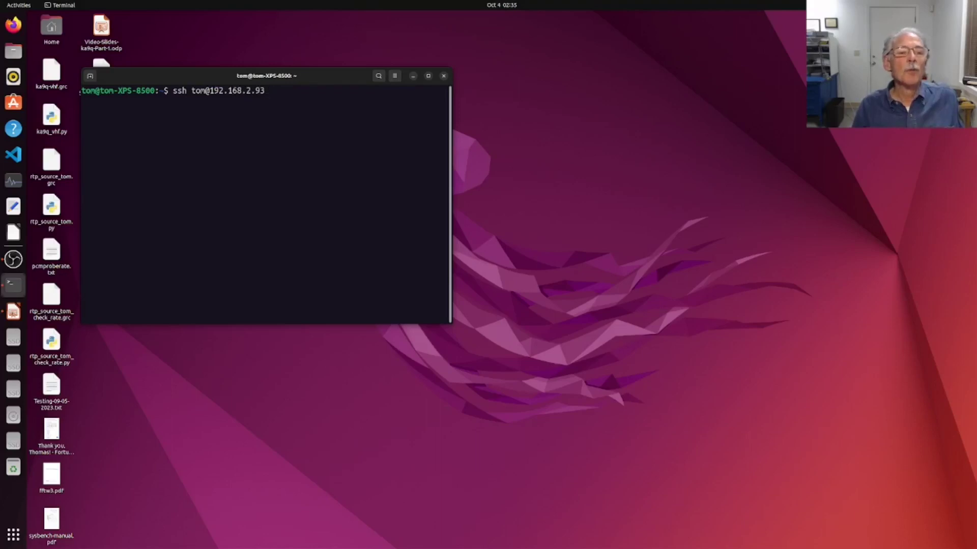
{"action": "key", "text": "Return"}
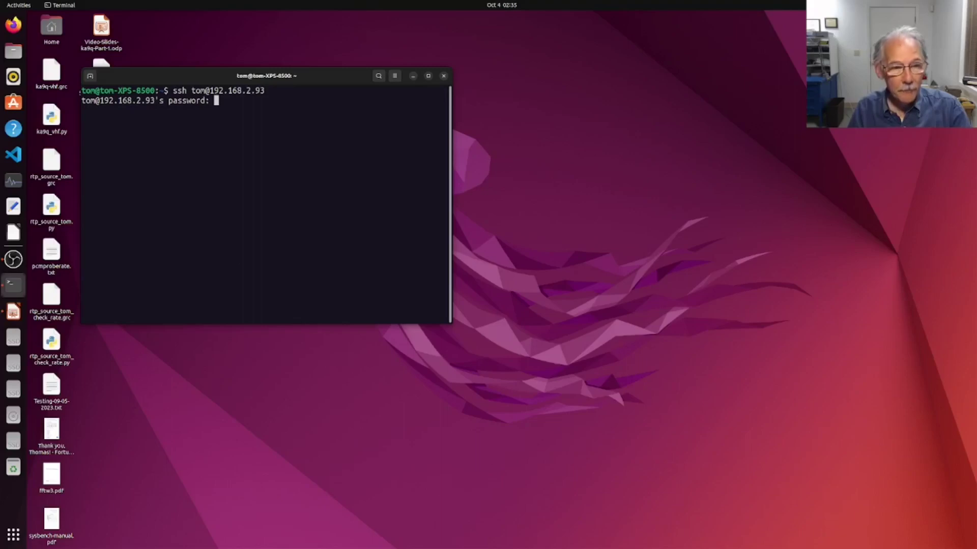
{"action": "key", "text": "Return"}
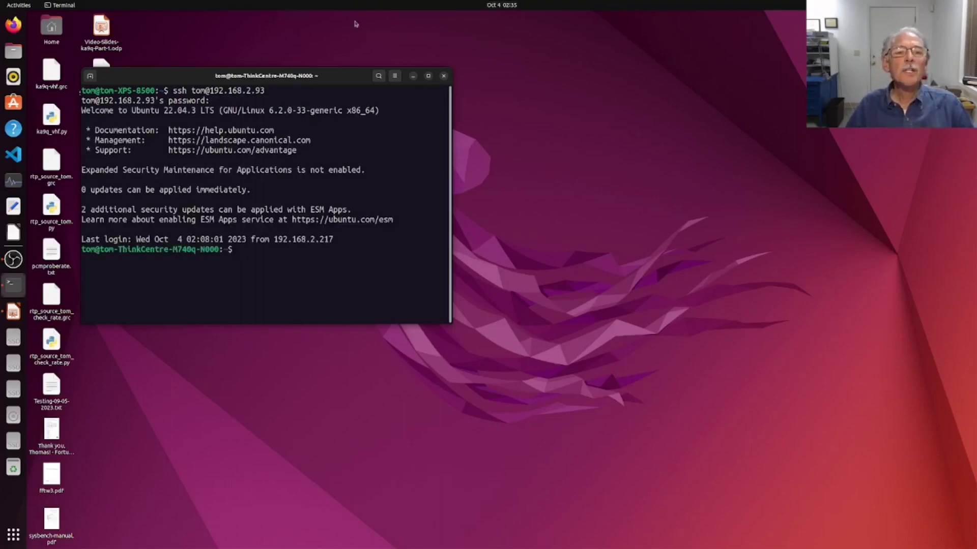
{"action": "left_click_drag", "start_coordinate": [343, 76], "coordinate": [856, 46]}
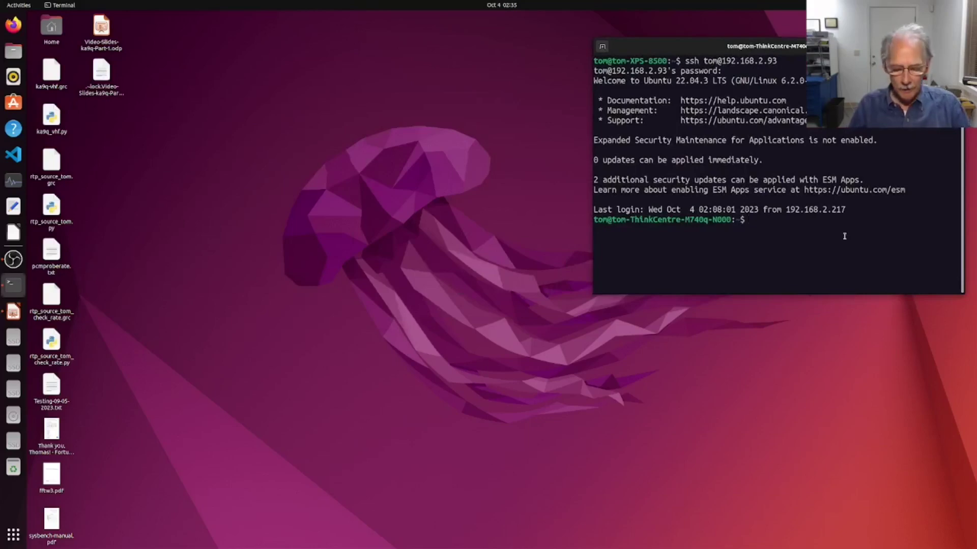
{"action": "type", "text": "cd ka"}
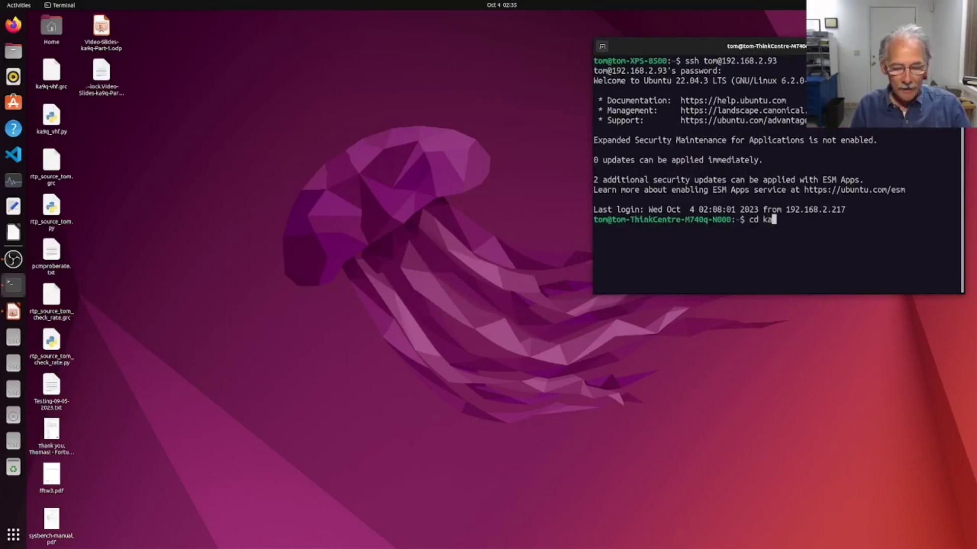
{"action": "key", "text": "Tab"}
{"action": "key", "text": "Return"}
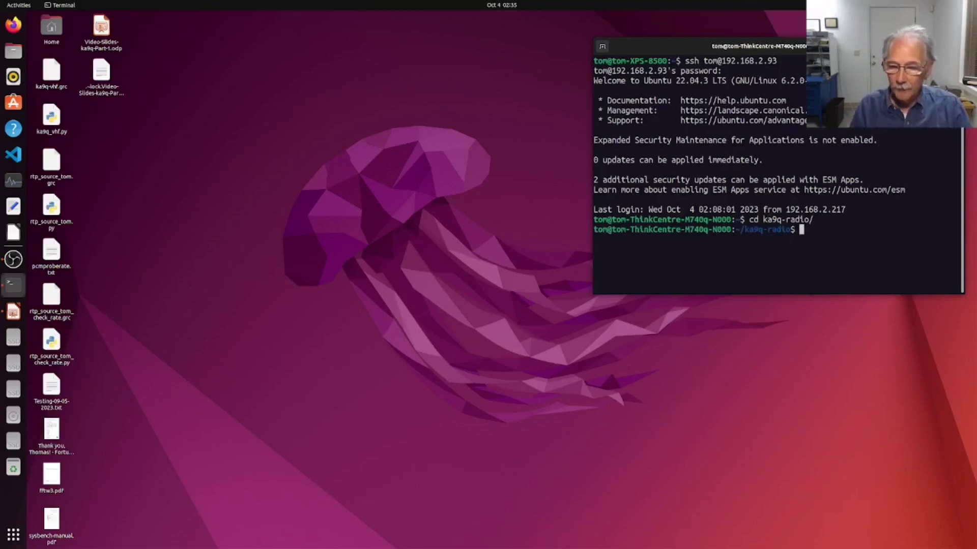
{"action": "type", "text": "radiod radiod@rtlsdr-n5eg-2m.conf"}
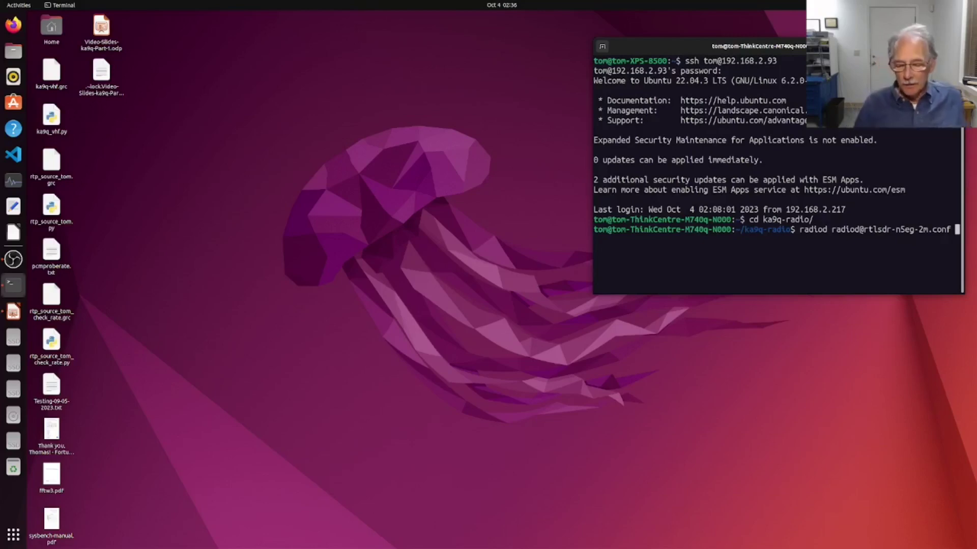
Run radiod with rtlsdr-n5eg-2m.conf, starting 50 channels and 50 demodulators.
{"action": "key", "text": "Return"}
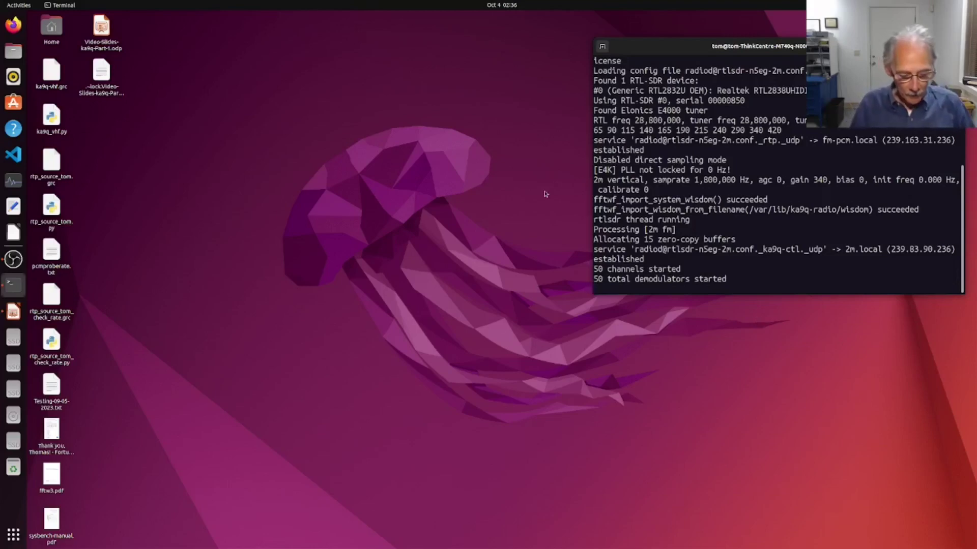
Open a second local terminal with enlarged text.
{"action": "left_click", "coordinate": [284, 179]}
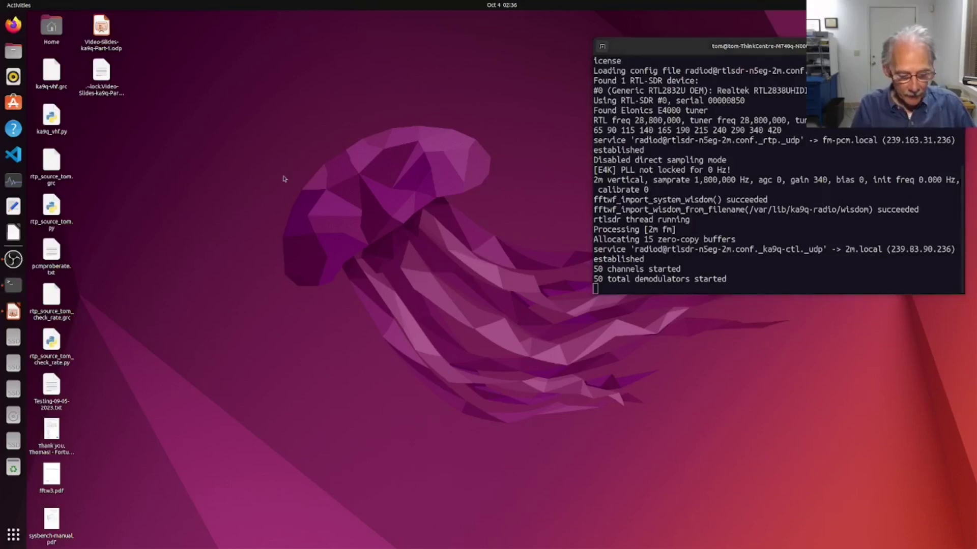
{"action": "key", "text": "ctrl+alt+t"}
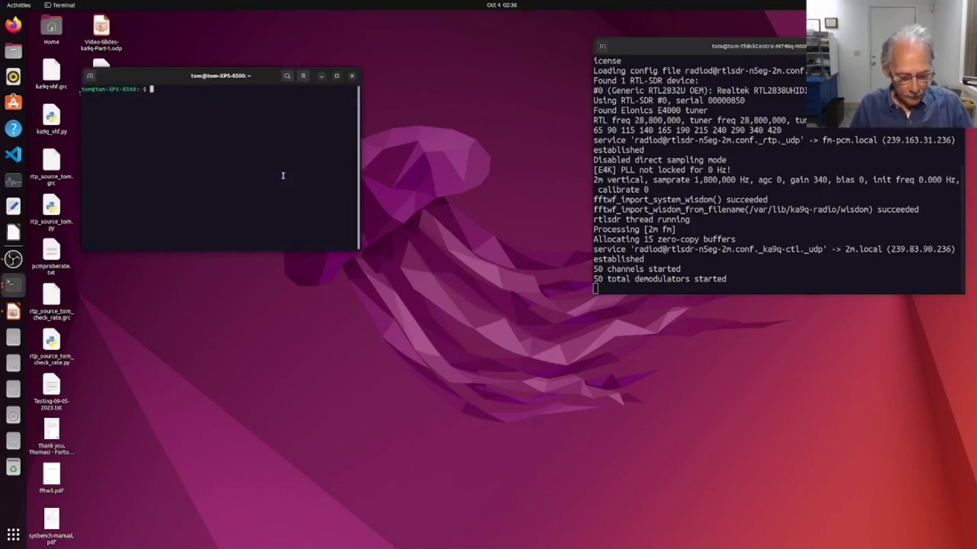
{"action": "key", "text": "ctrl+plus"}
{"action": "key", "text": "ctrl+plus"}
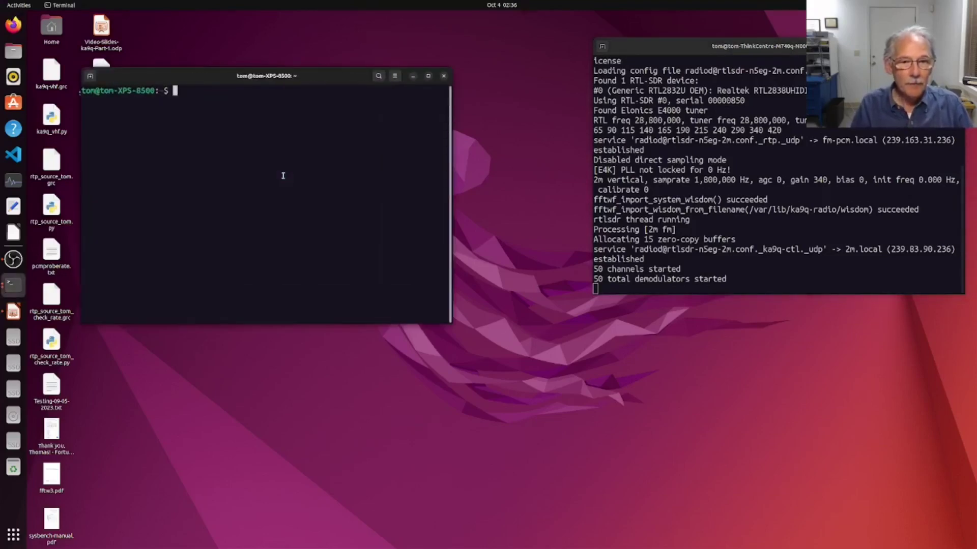
{"action": "type", "text": "moniot"}
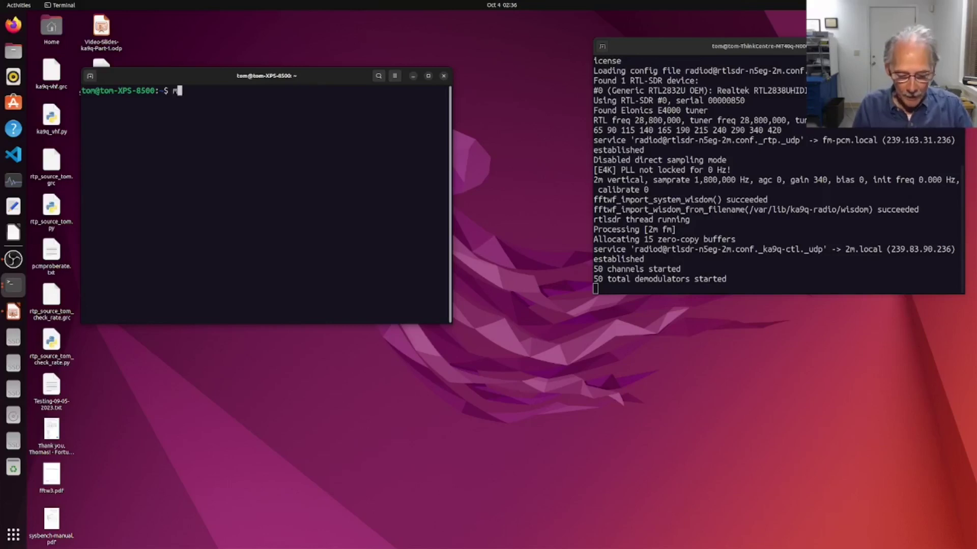
{"action": "key", "text": "BackSpace"}
{"action": "key", "text": "BackSpace"}
{"action": "key", "text": "BackSpace"}
{"action": "key", "text": "BackSpace"}
{"action": "key", "text": "BackSpace"}
{"action": "key", "text": "BackSpace"}
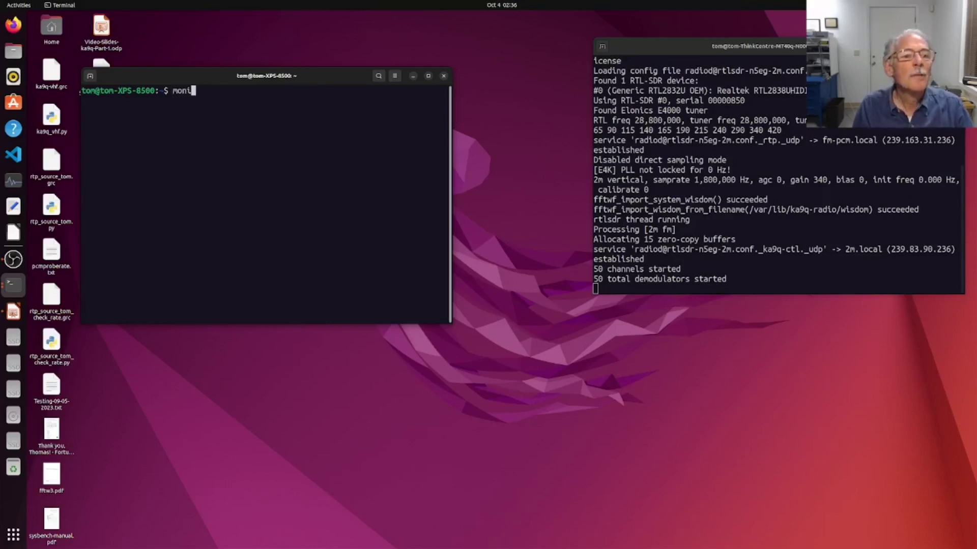
Change into ka9q-radio and type the command 'monitor fm-pcm.local'.
{"action": "type", "text": "cd ka"}
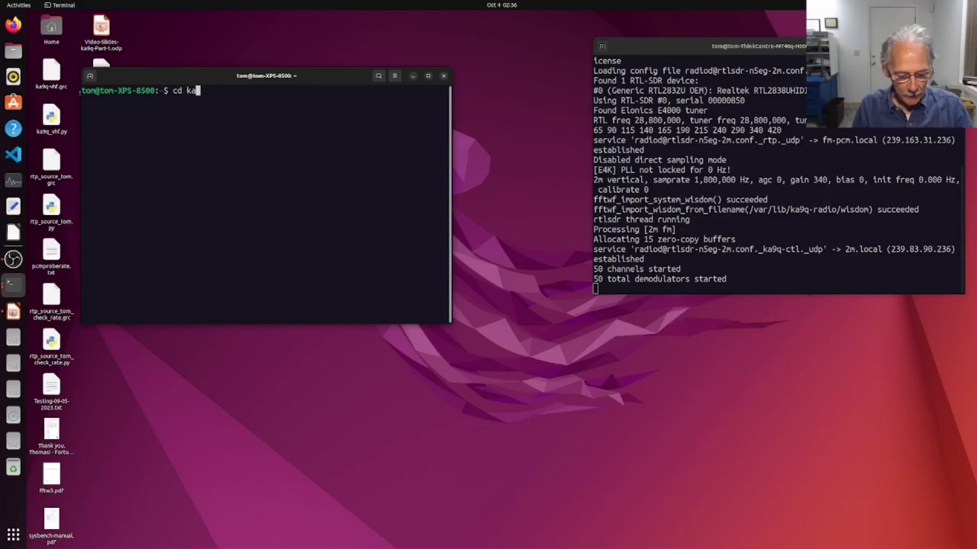
{"action": "key", "text": "Tab"}
{"action": "key", "text": "Return"}
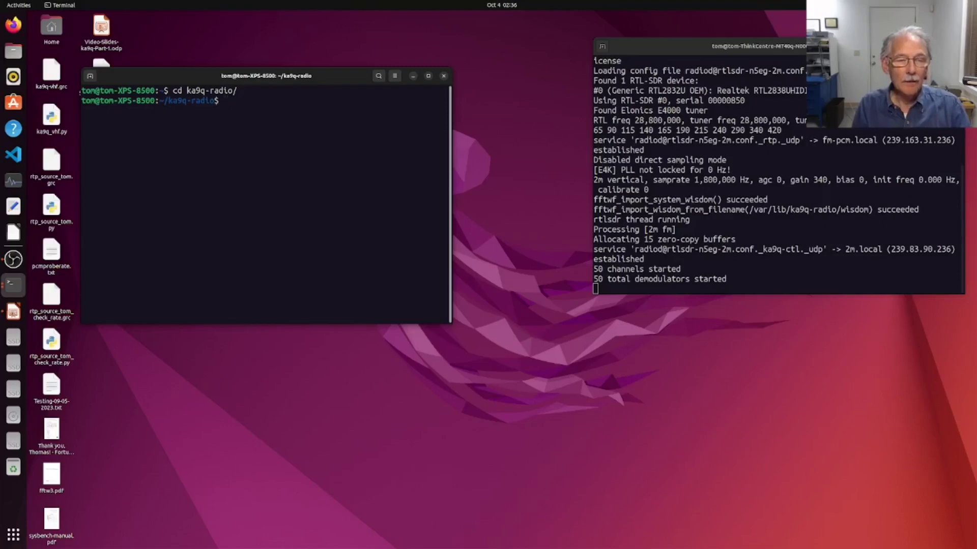
{"action": "type", "text": "mon"}
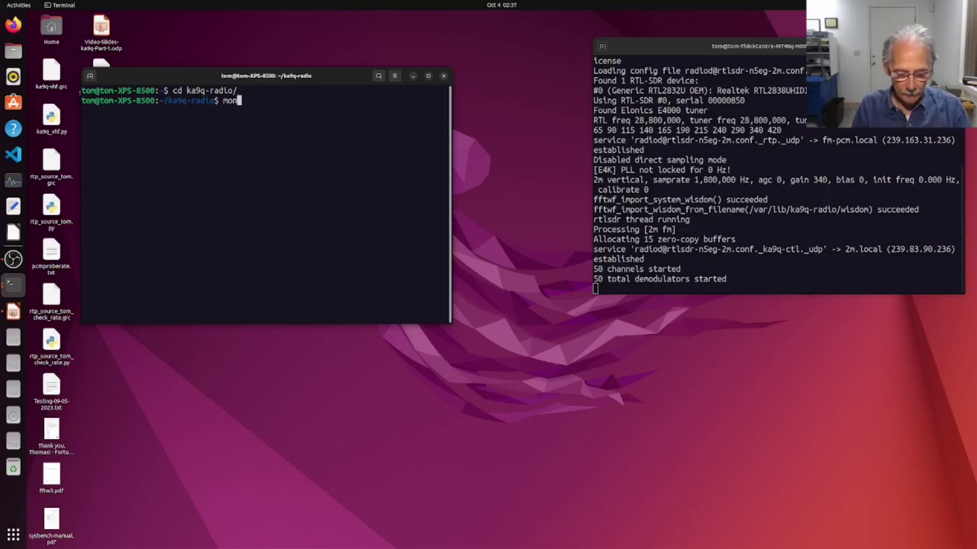
{"action": "type", "text": "itor "}
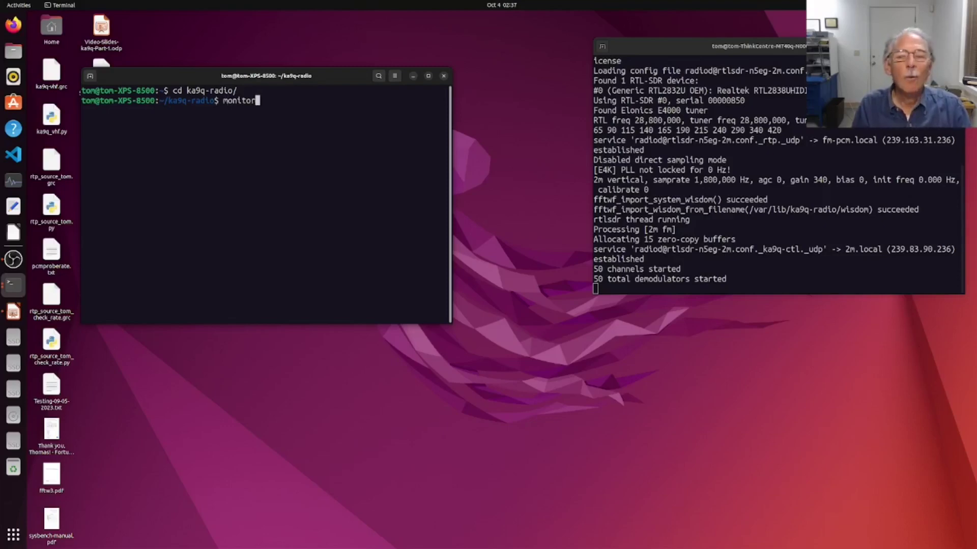
{"action": "type", "text": "fm"}
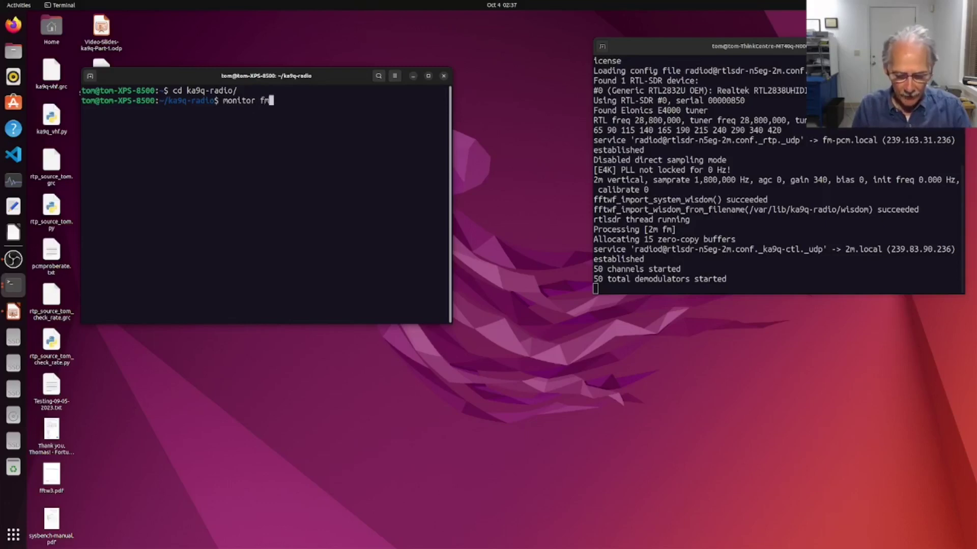
{"action": "type", "text": "-pcm.local"}
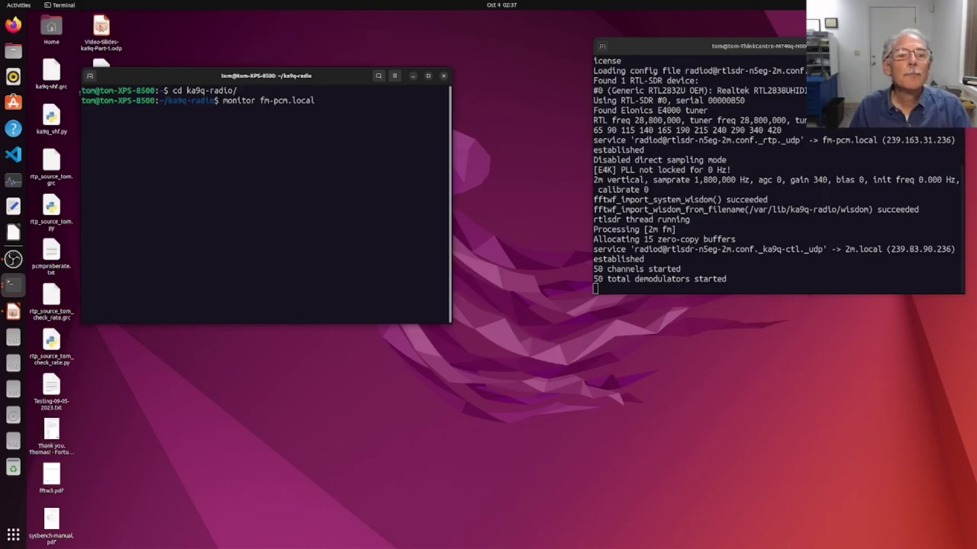
Start the multicast audio monitor on fm-pcm.local, widen its window, and toggle verbose layout on and off.
{"action": "key", "text": "Return"}
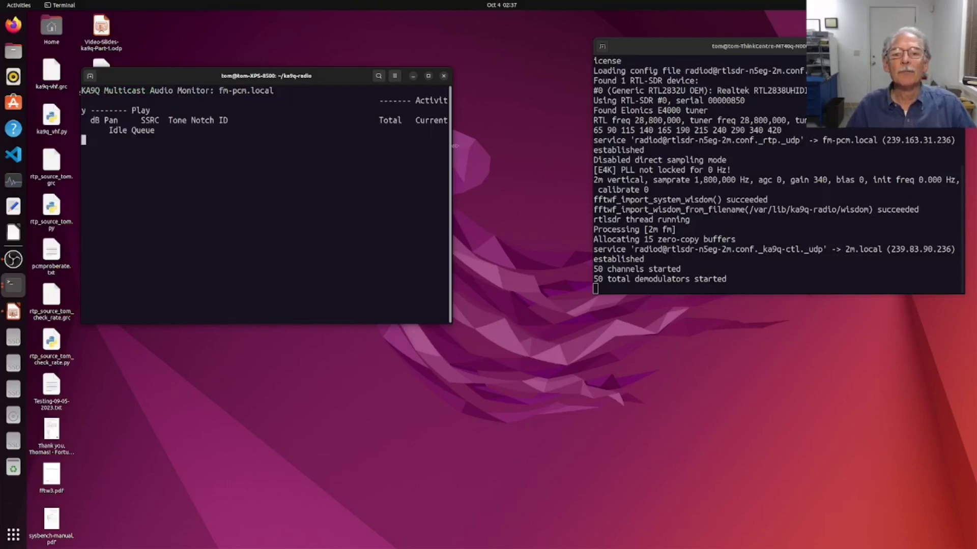
{"action": "left_click_drag", "start_coordinate": [451, 149], "coordinate": [543, 153]}
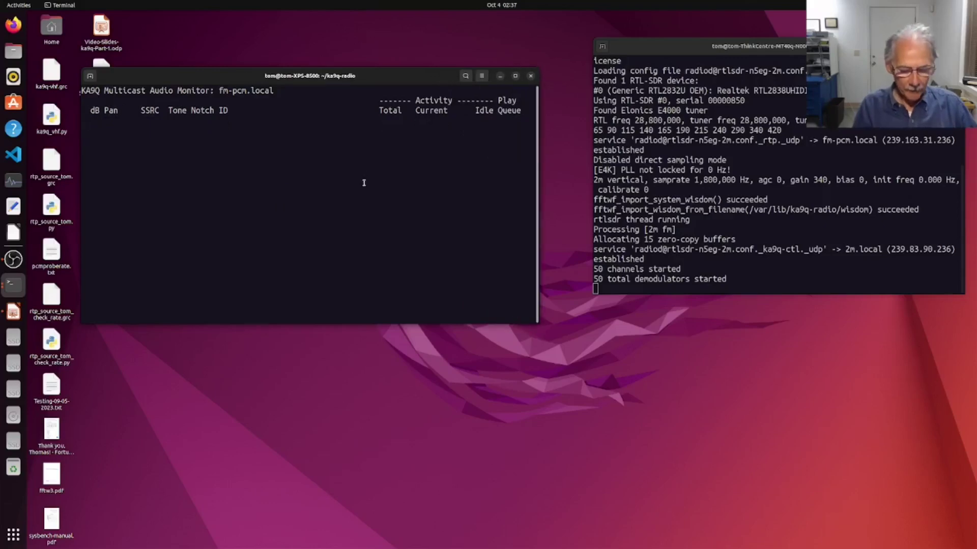
{"action": "key", "text": "v"}
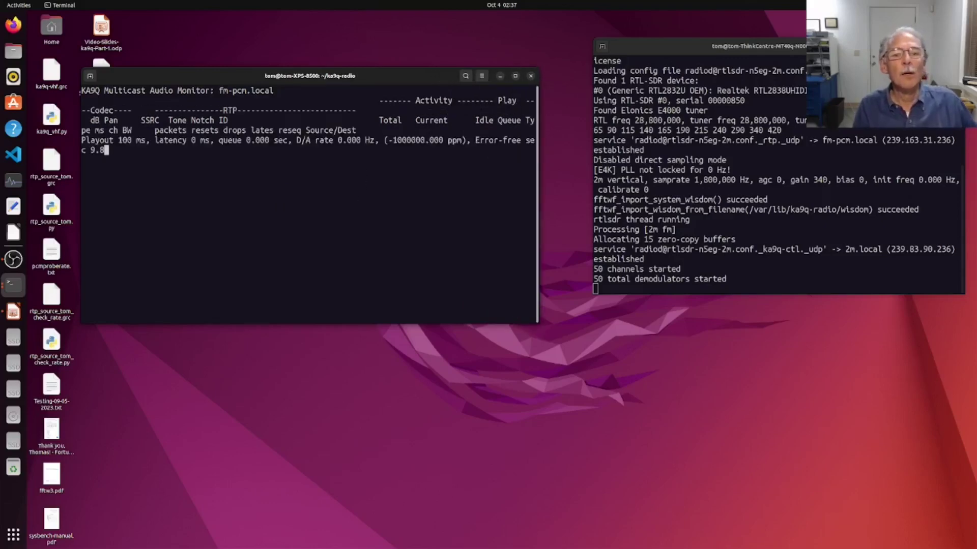
{"action": "key", "text": "v"}
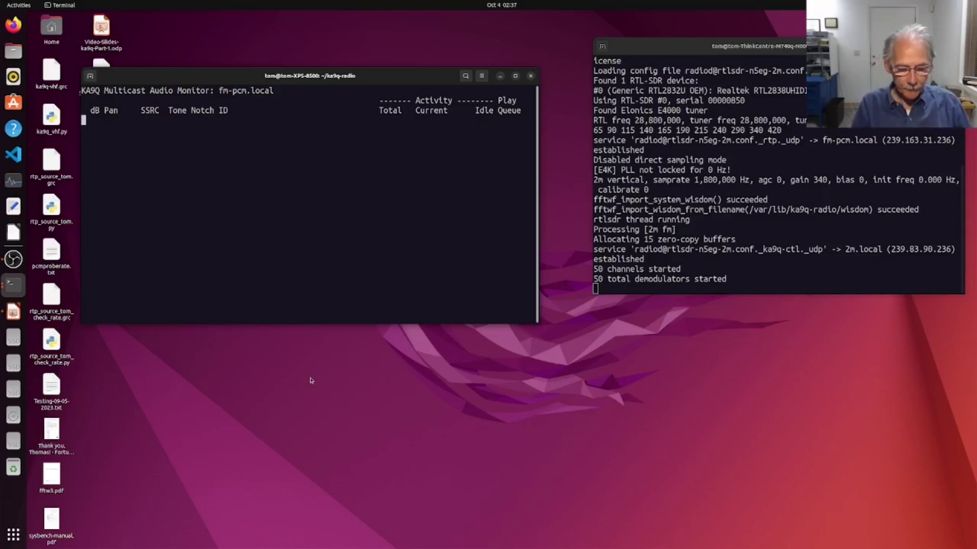
Open a new terminal with enlarged text and run 'control 2m.local'.
{"action": "key", "text": "ctrl+alt+t"}
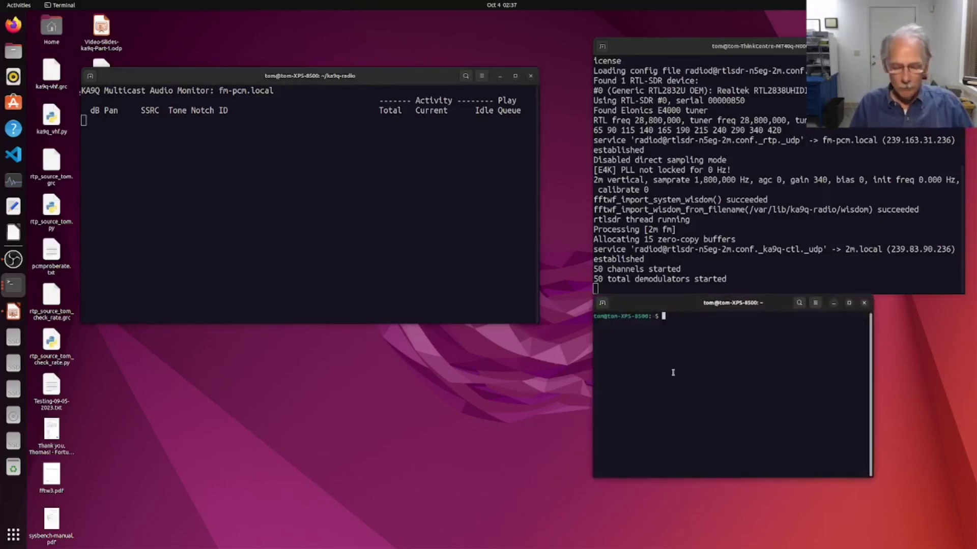
{"action": "key", "text": "ctrl+plus"}
{"action": "key", "text": "ctrl+plus"}
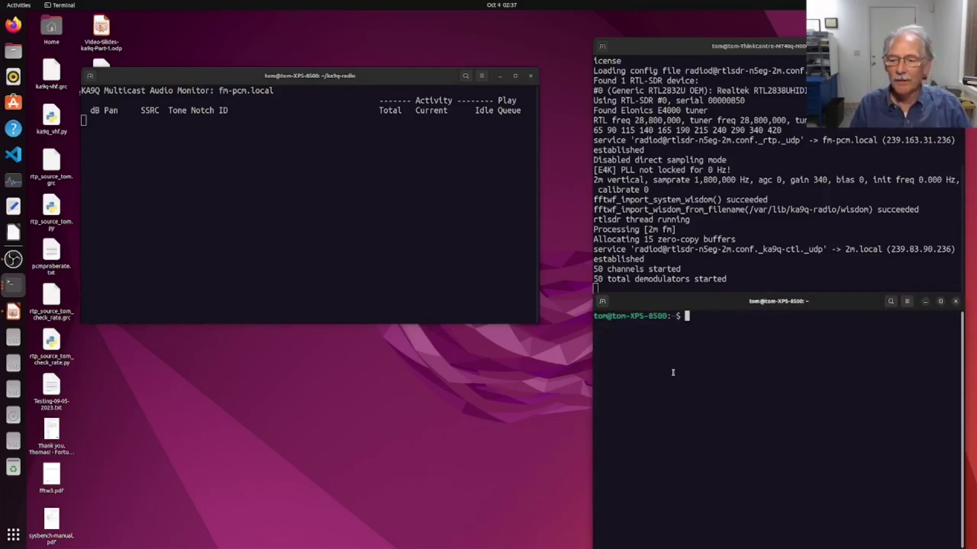
{"action": "type", "text": "contro"}
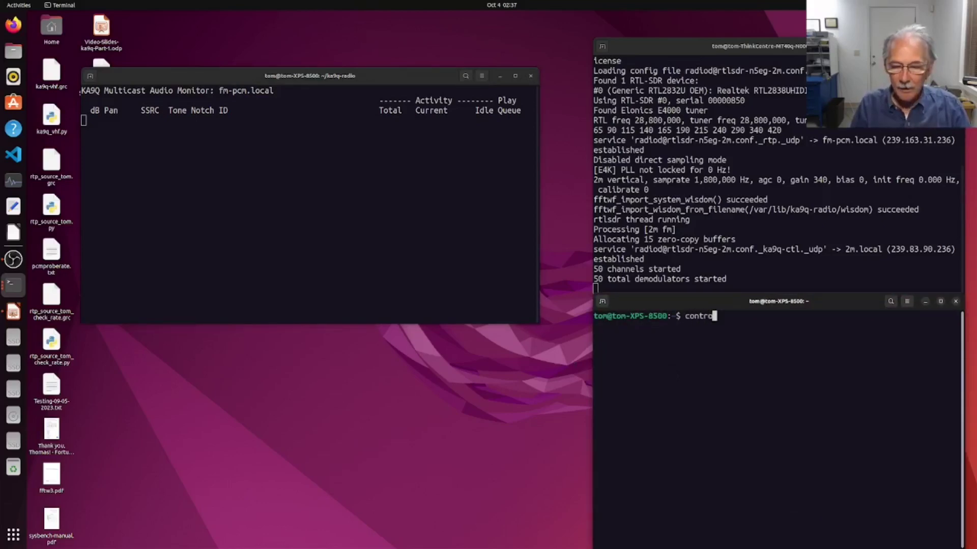
{"action": "type", "text": "l 2m.l"}
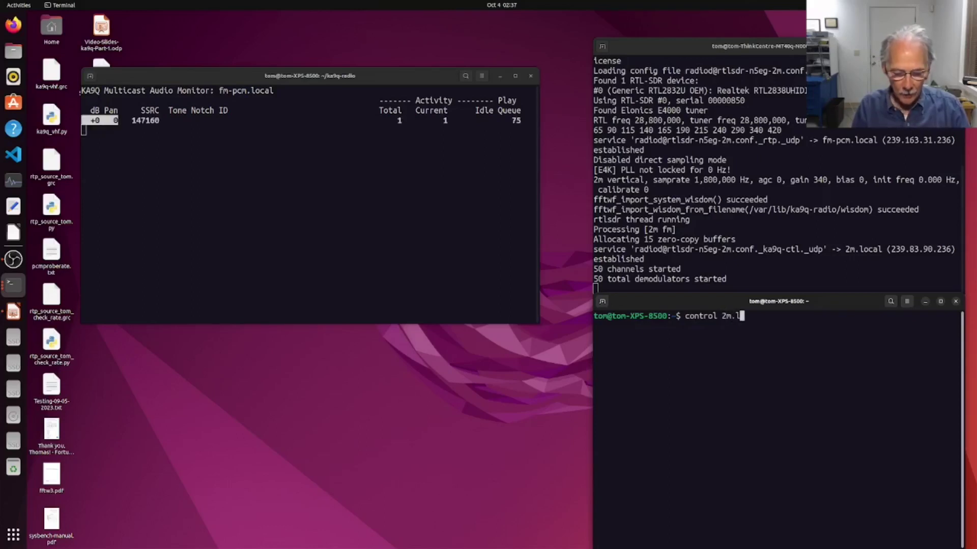
{"action": "type", "text": "ocal"}
{"action": "key", "text": "Return"}
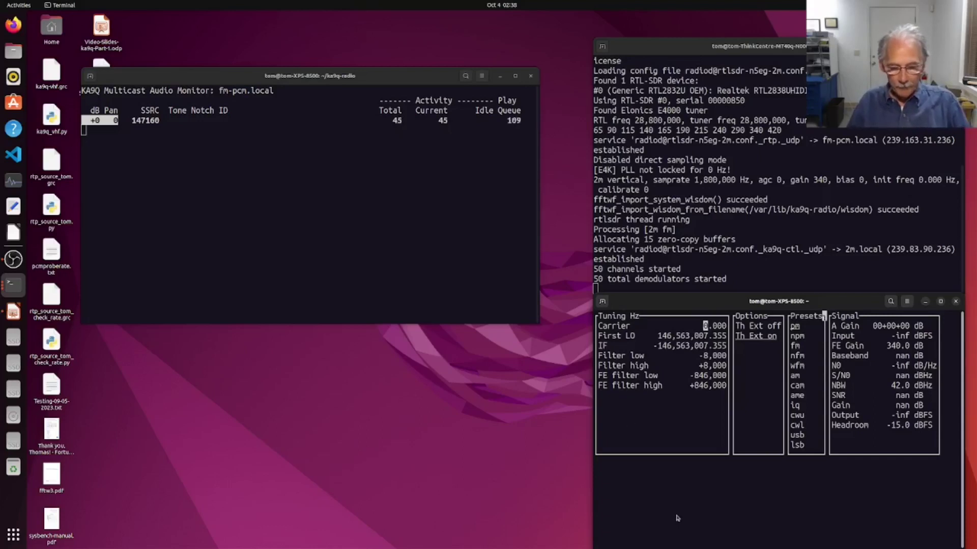
Quit the control program and audio monitor, close the control terminal, and stop radiod with Ctrl+C.
{"action": "key", "text": "q"}
{"action": "left_click", "coordinate": [242, 242]}
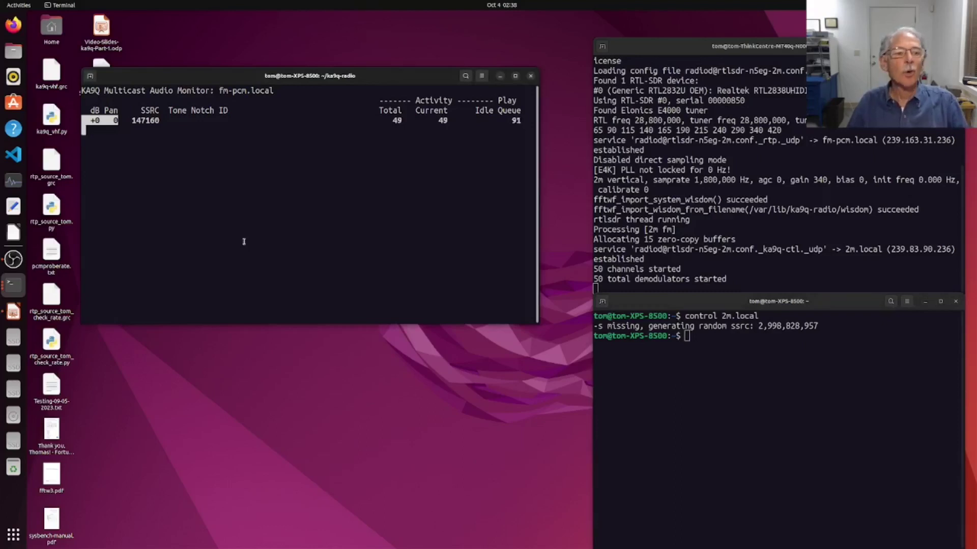
{"action": "key", "text": "q"}
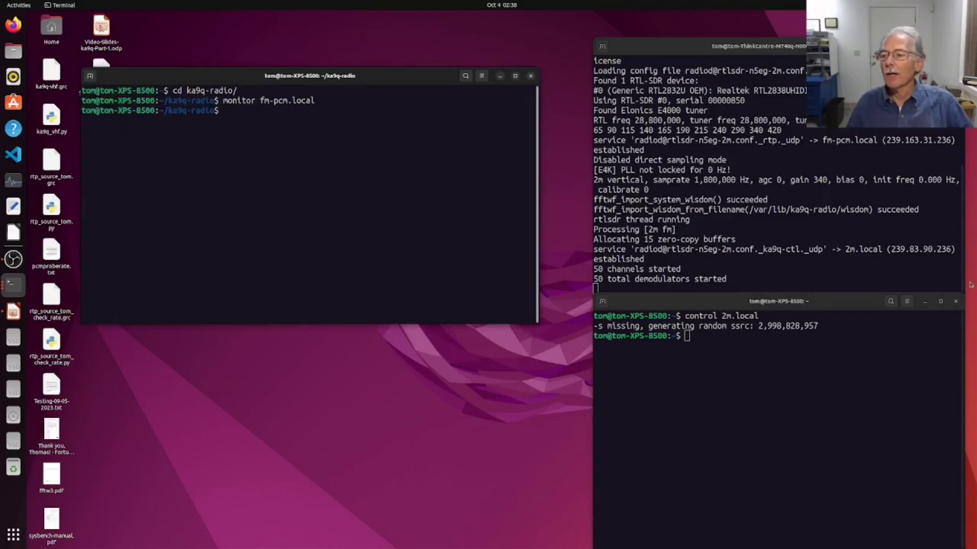
{"action": "left_click", "coordinate": [956, 302]}
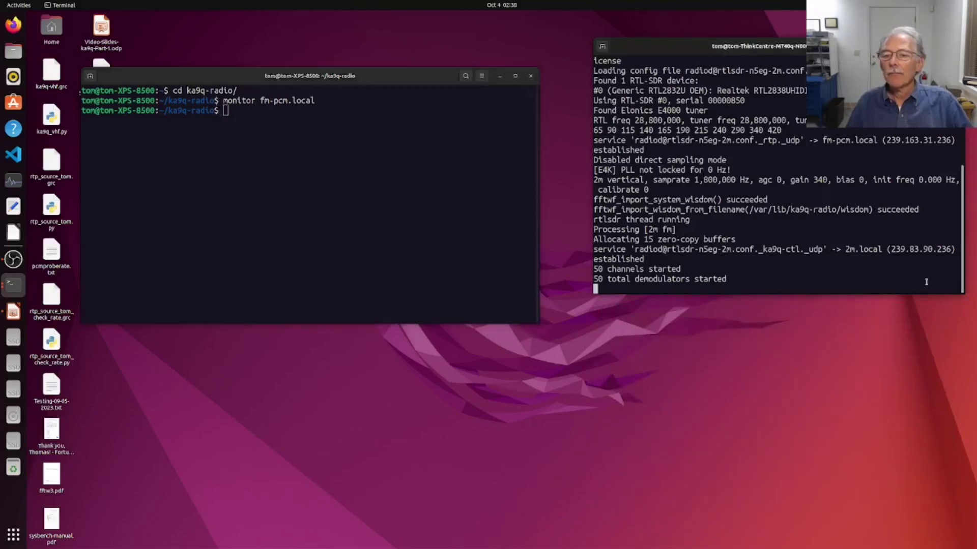
{"action": "key", "text": "ctrl+c"}
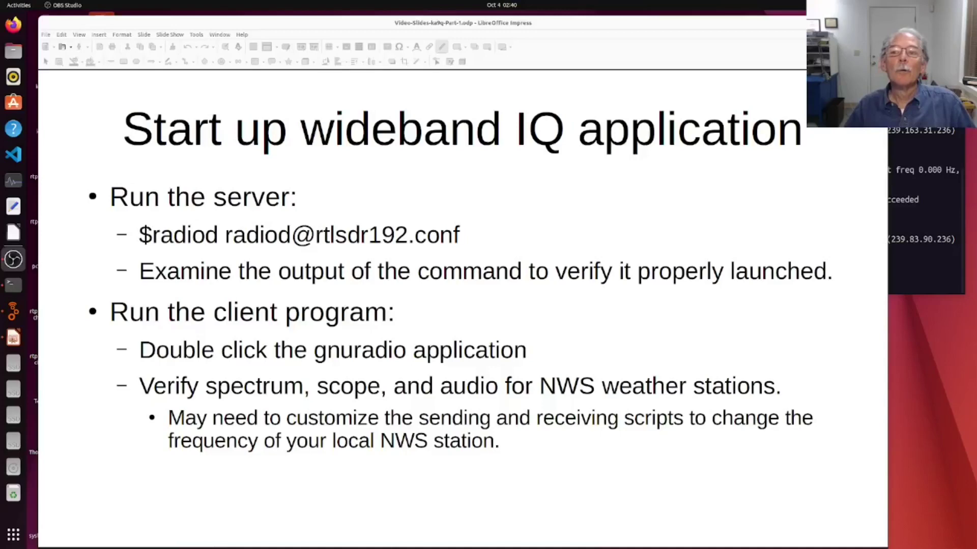
{"action": "left_click", "coordinate": [794, 28]}
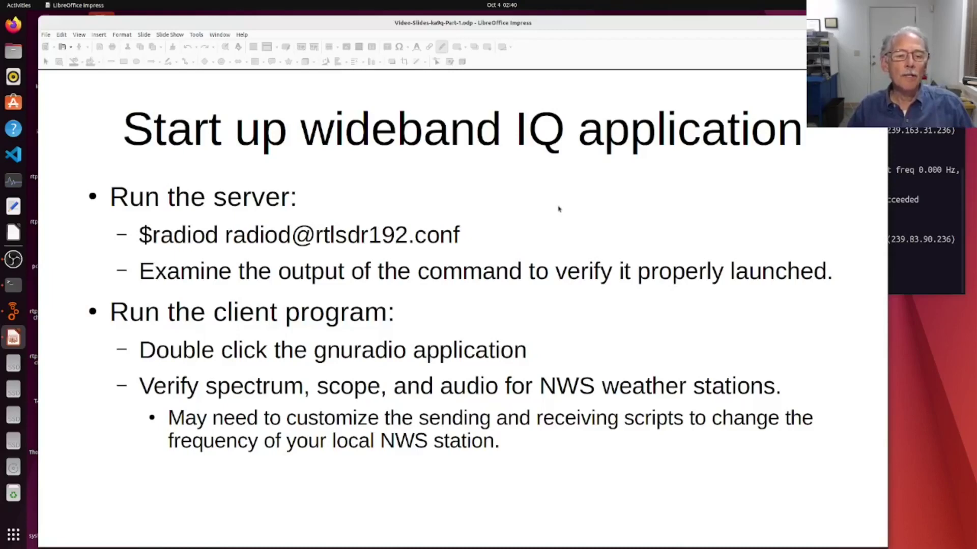
{"action": "left_click", "coordinate": [892, 275]}
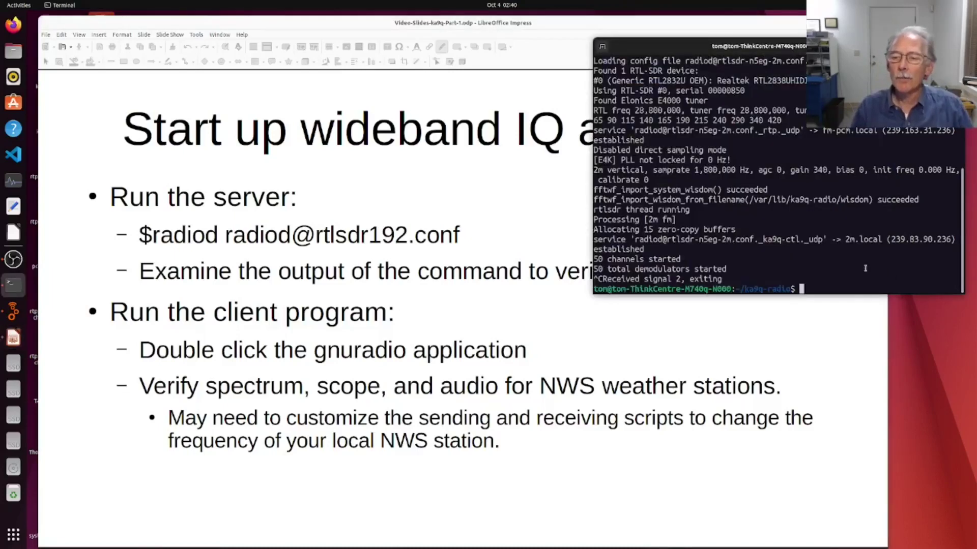
{"action": "type", "text": "ri"}
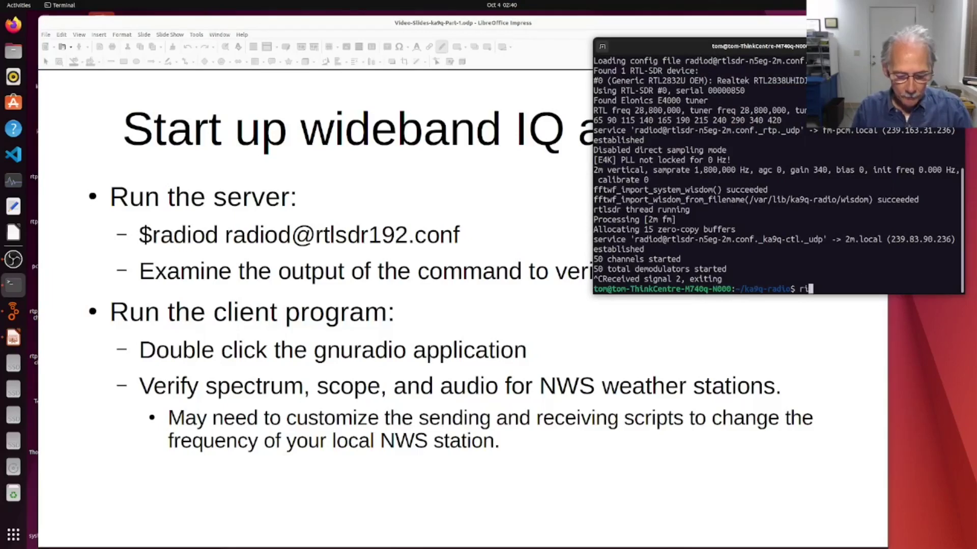
{"action": "type", "text": "od"}
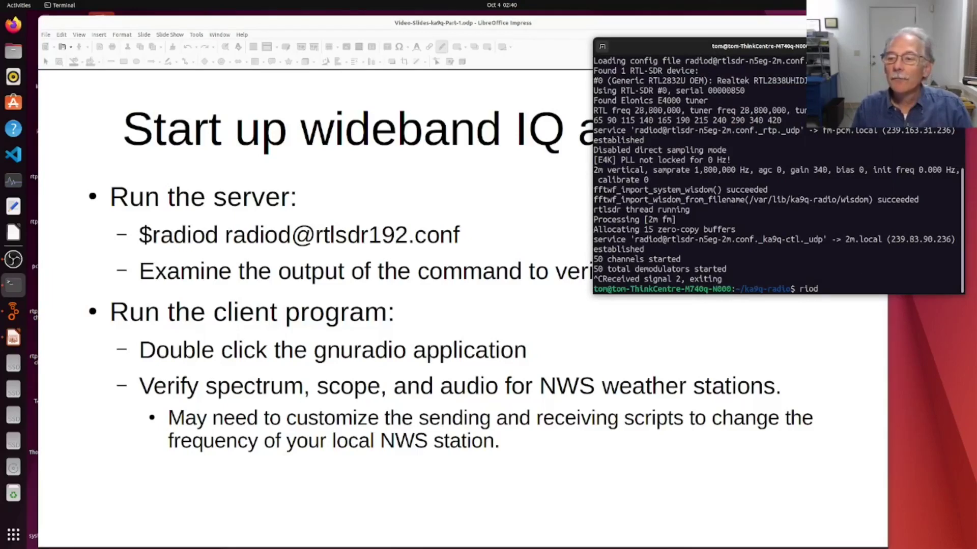
{"action": "key", "text": "BackSpace"}
{"action": "key", "text": "BackSpace"}
{"action": "key", "text": "BackSpace"}
{"action": "type", "text": "adio"}
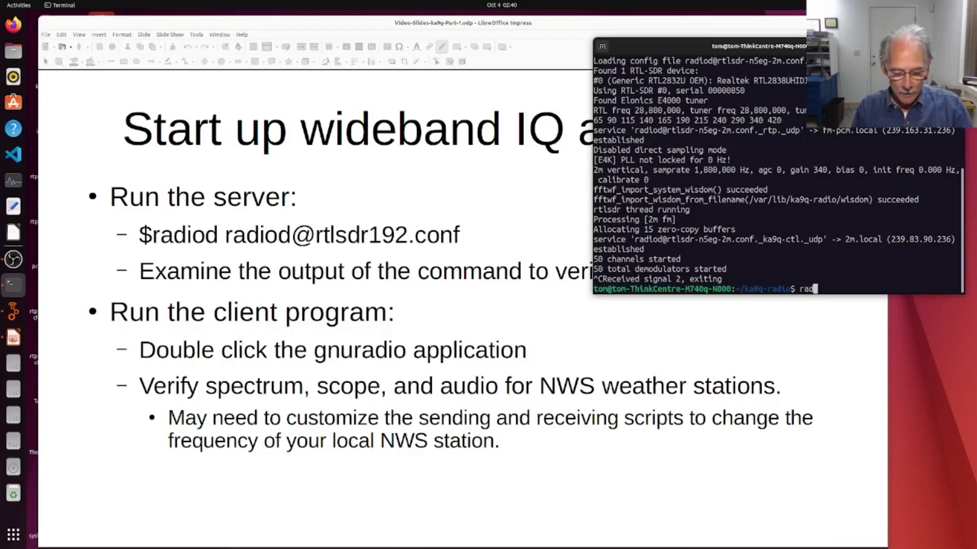
{"action": "type", "text": "d"}
{"action": "type", "text": " radio"}
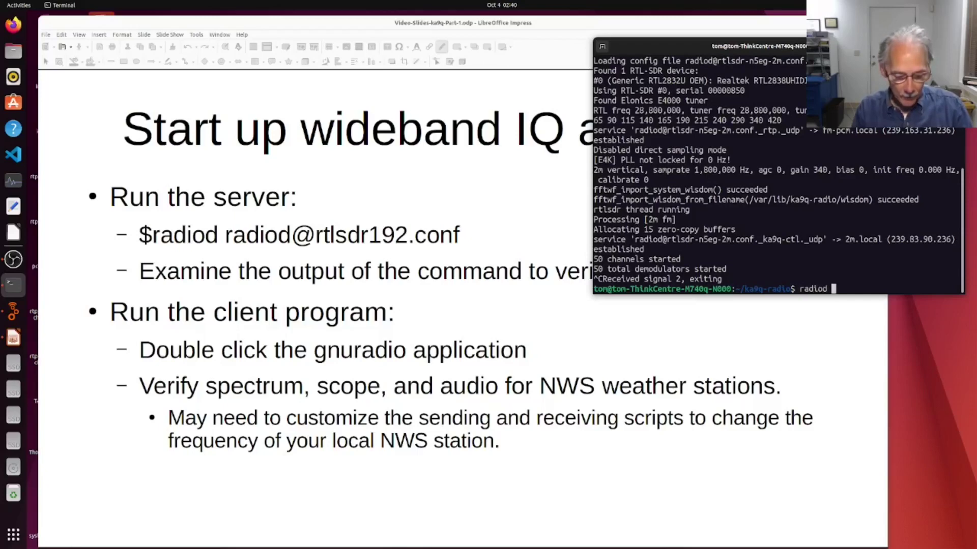
{"action": "type", "text": "d@"}
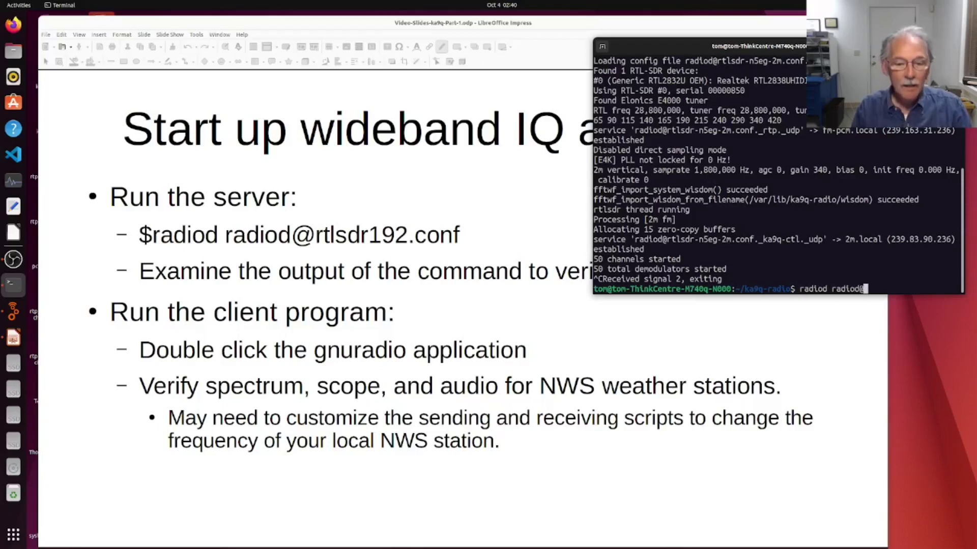
{"action": "type", "text": "rt"}
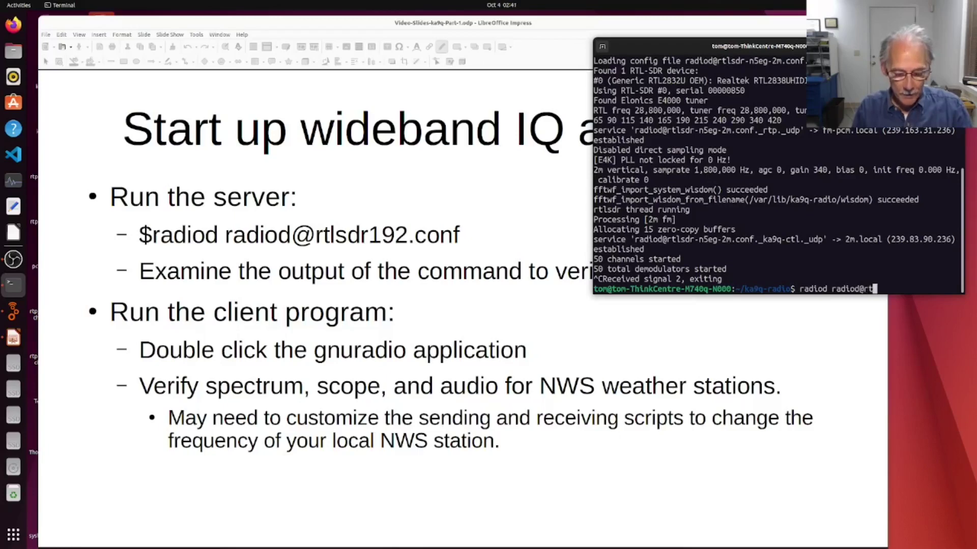
{"action": "type", "text": "lsdr19"}
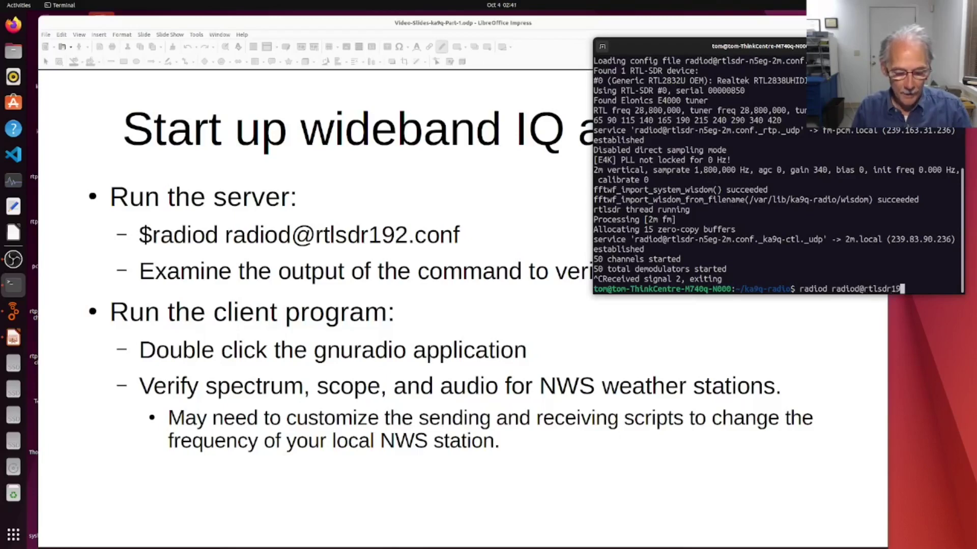
{"action": "type", "text": "2.conf"}
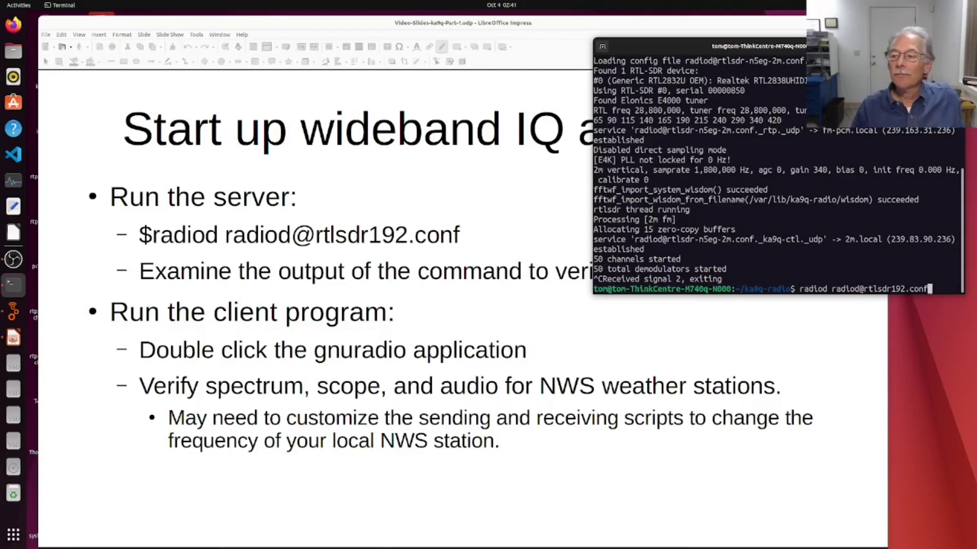
{"action": "key", "text": "Return"}
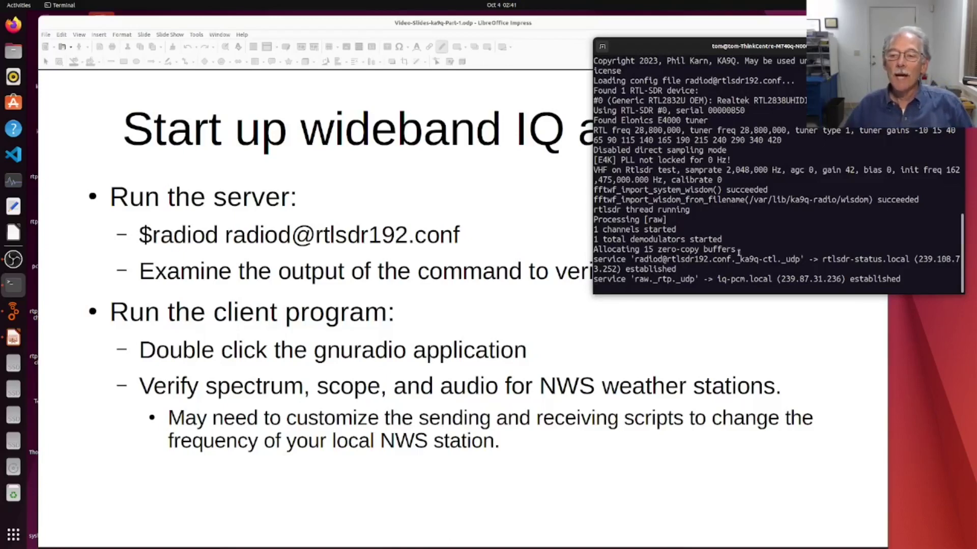
{"action": "left_click", "coordinate": [12, 313]}
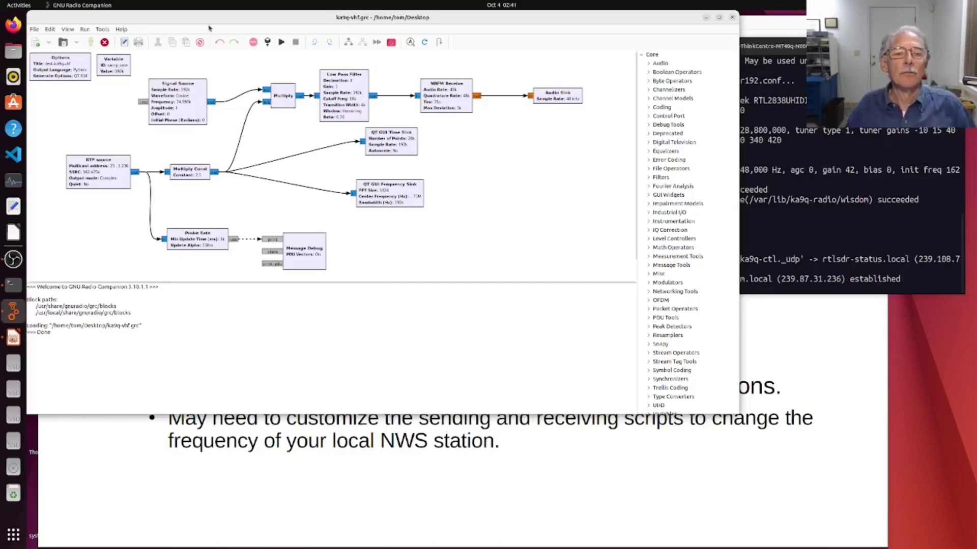
{"action": "left_click", "coordinate": [100, 163]}
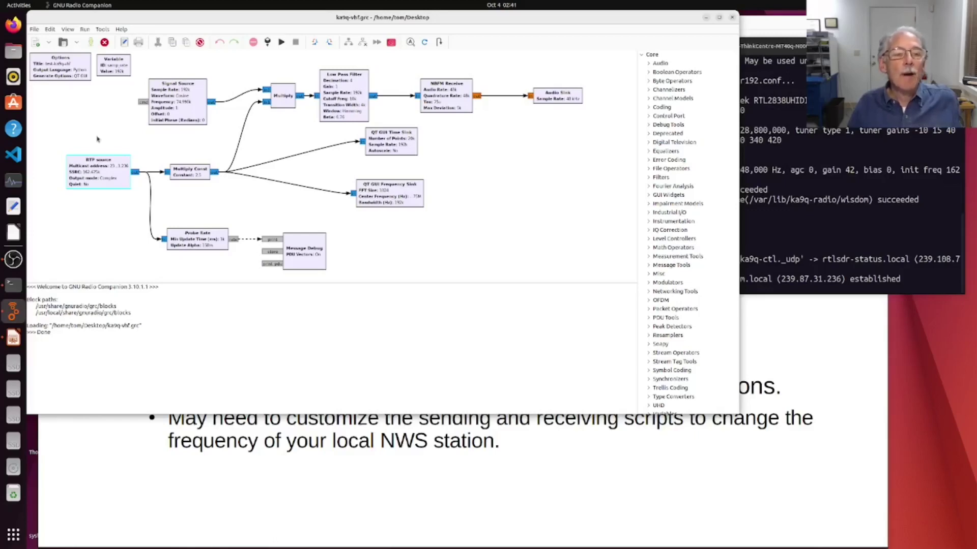
{"action": "left_click", "coordinate": [171, 235]}
{"action": "left_click", "coordinate": [308, 247]}
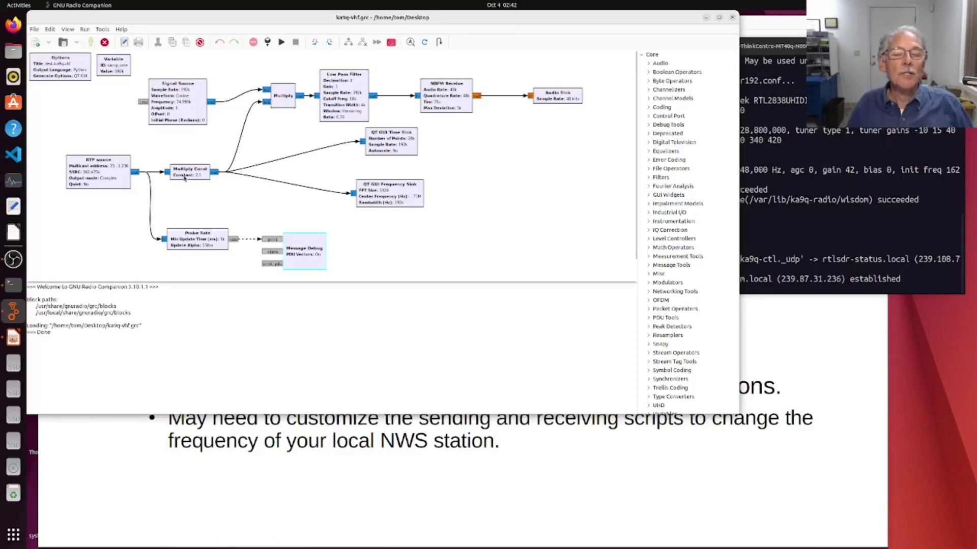
{"action": "left_click", "coordinate": [385, 146]}
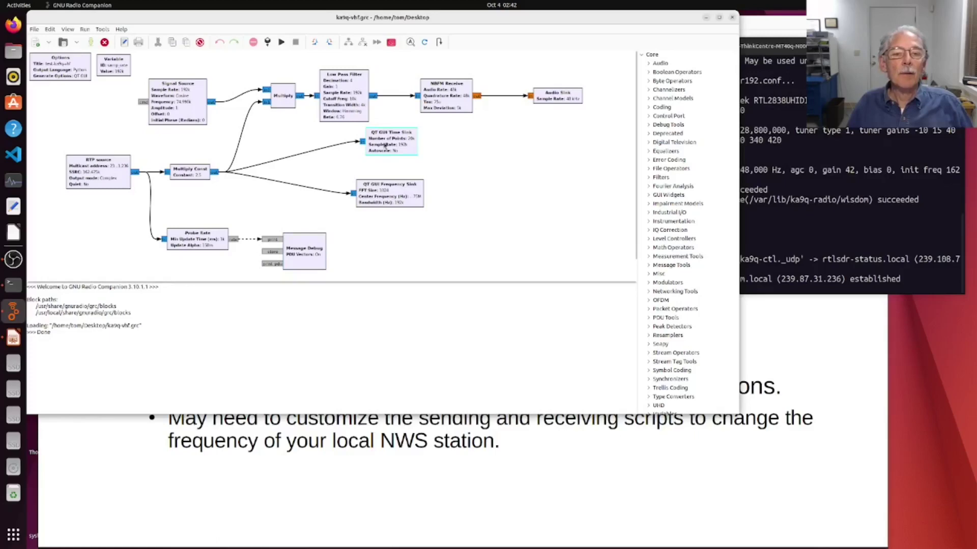
{"action": "left_click", "coordinate": [394, 188]}
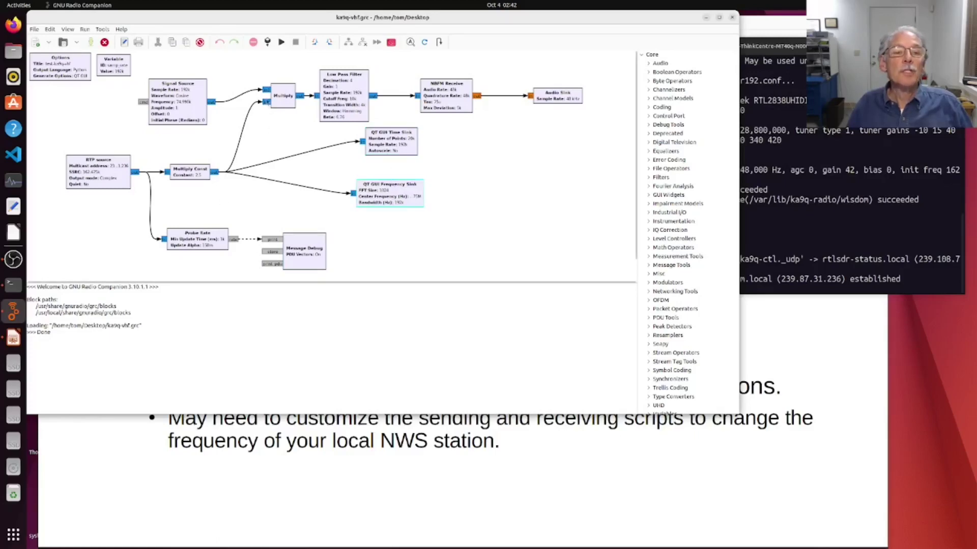
{"action": "left_click", "coordinate": [283, 95]}
{"action": "left_click", "coordinate": [186, 90]}
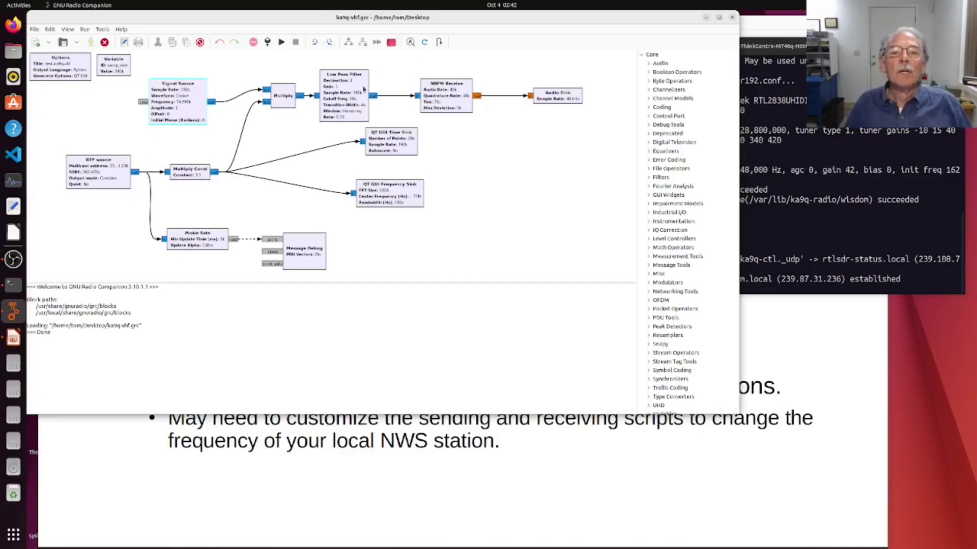
{"action": "left_click", "coordinate": [444, 106]}
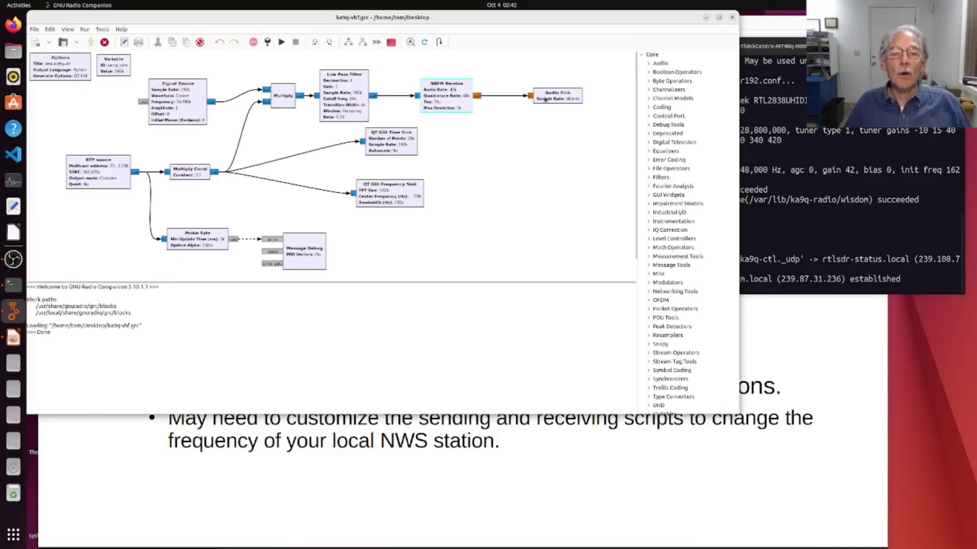
Execute the ka9q-vhf flow graph, inspect the live NWS spectrum peaks, then stop it.
{"action": "left_click", "coordinate": [281, 43]}
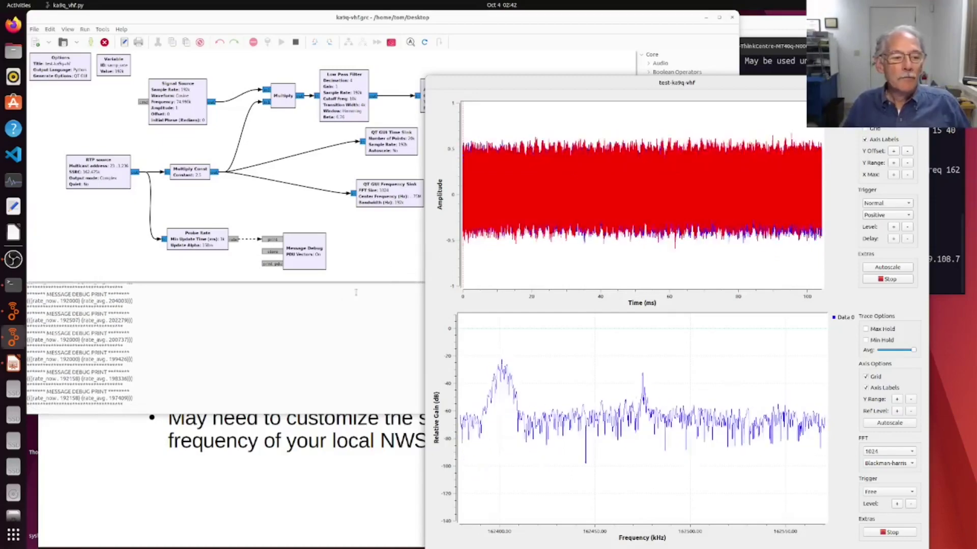
{"action": "mouse_move", "coordinate": [630, 381]}
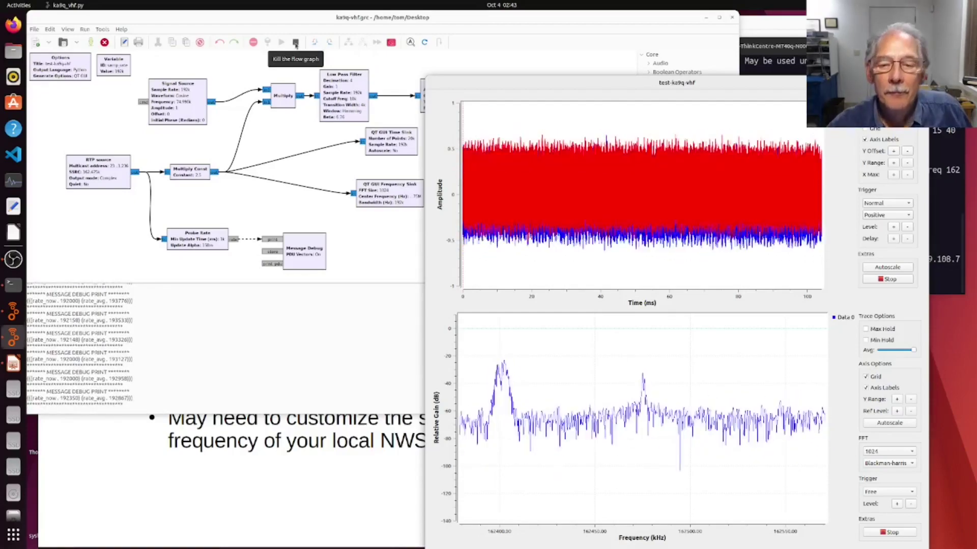
{"action": "mouse_move", "coordinate": [630, 375]}
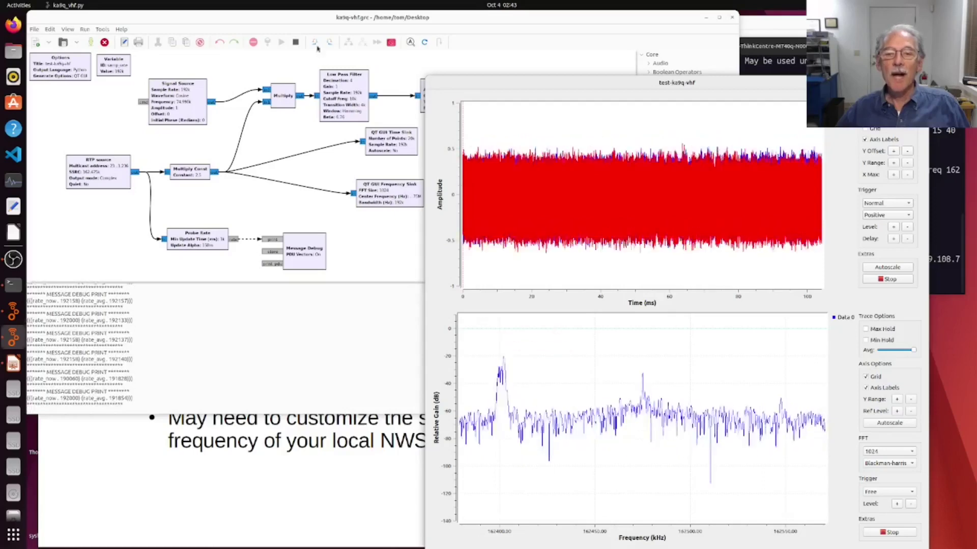
{"action": "left_click", "coordinate": [297, 43]}
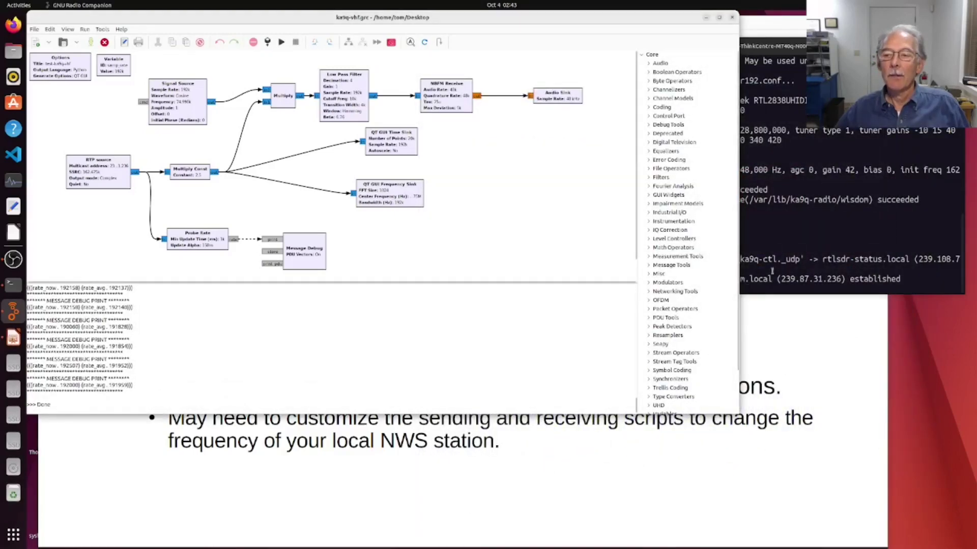
Close the GNU Radio Companion window, interrupt radiod with Ctrl+C, and return to the recording software.
{"action": "left_click", "coordinate": [847, 234]}
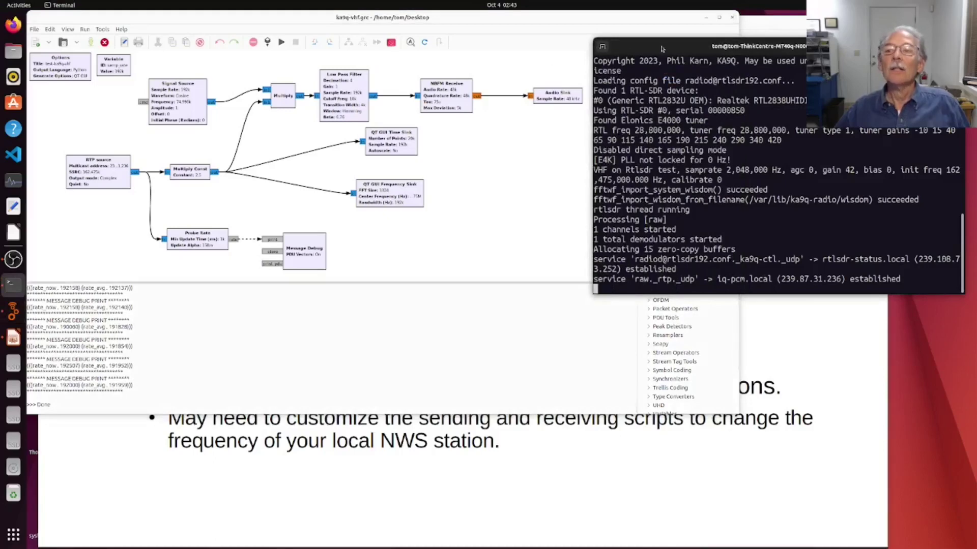
{"action": "left_click", "coordinate": [733, 18]}
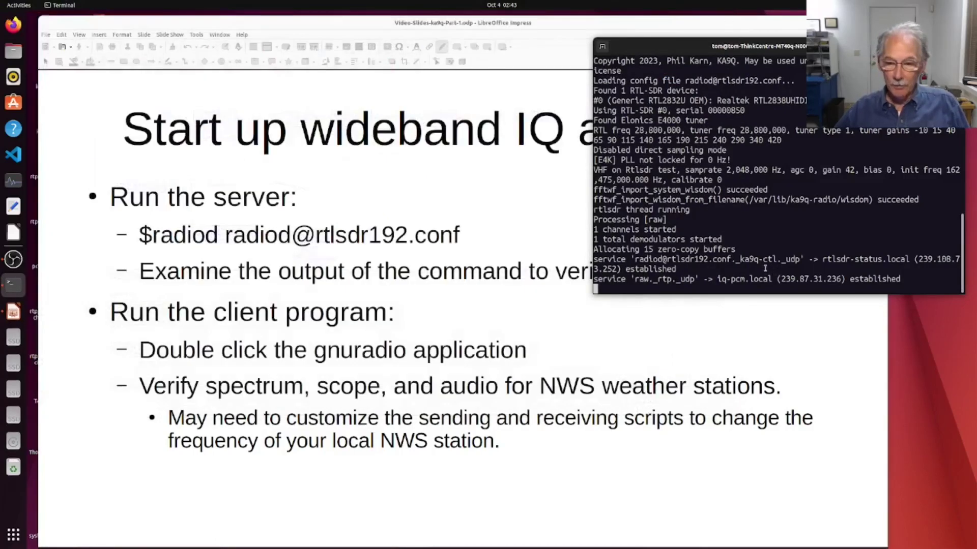
{"action": "key", "text": "ctrl+c"}
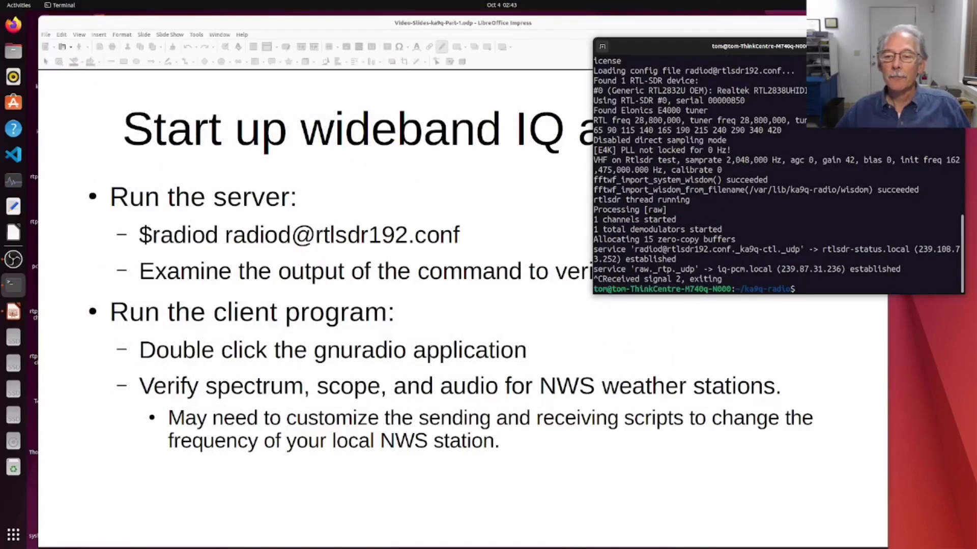
{"action": "key", "text": "alt+Tab"}
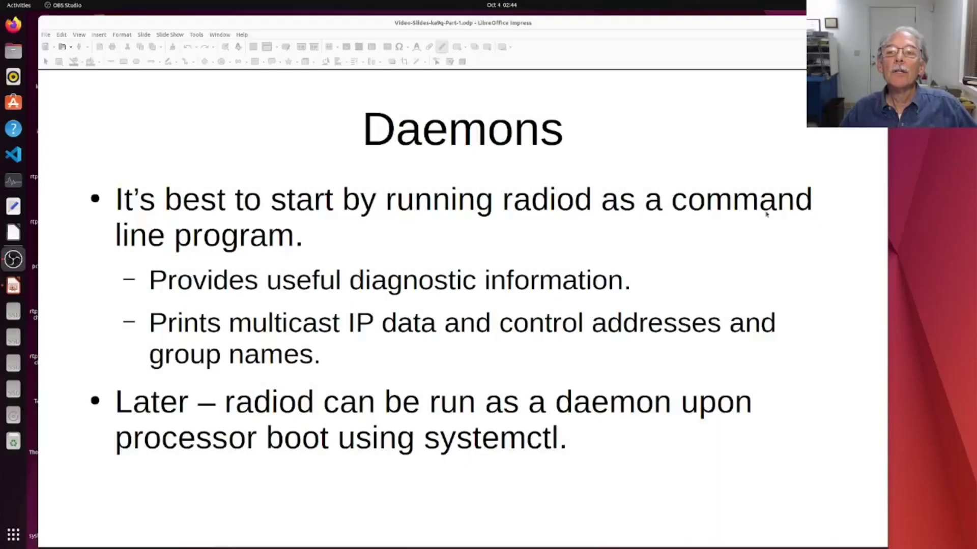
{"action": "left_click", "coordinate": [704, 26]}
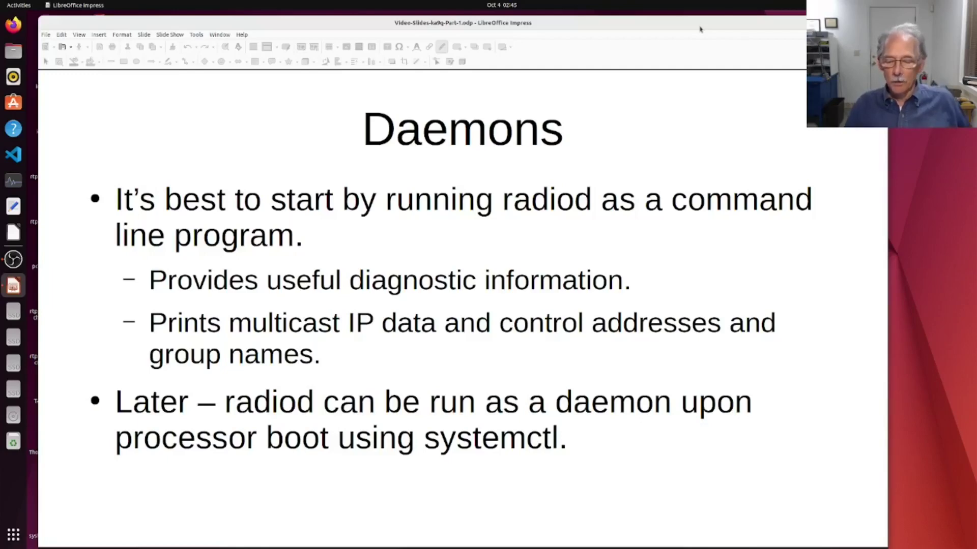
Page Down past the Updates to ka9q slide onto the ka9q-radio Changes slide.
{"action": "key", "text": "Page_Down"}
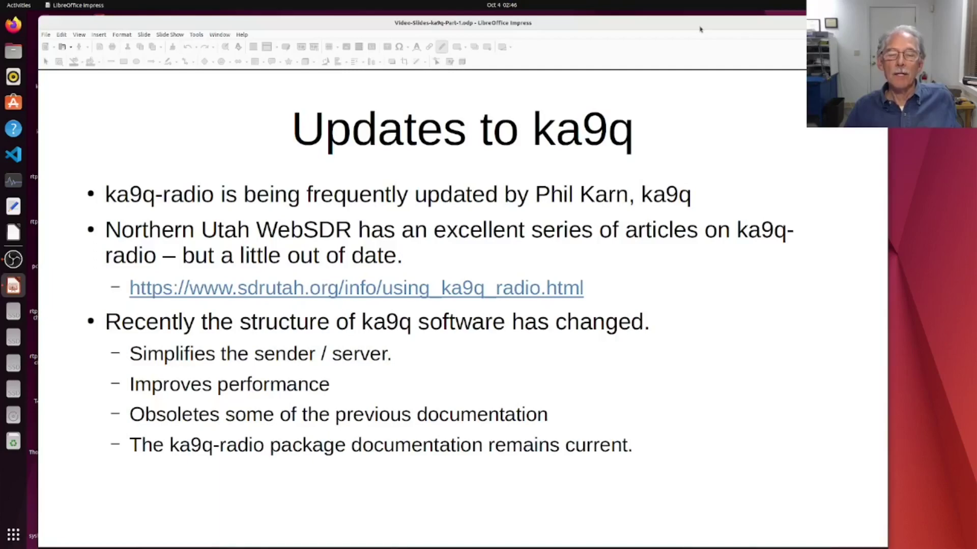
{"action": "key", "text": "Page_Down"}
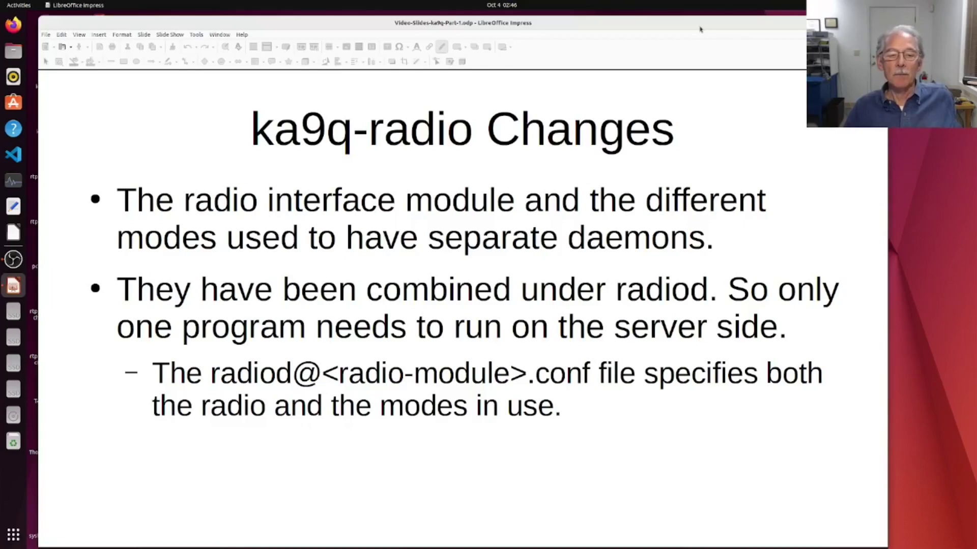
Page Down past the last slide to the end screen, then switch to the recording software.
{"action": "key", "text": "Page_Down"}
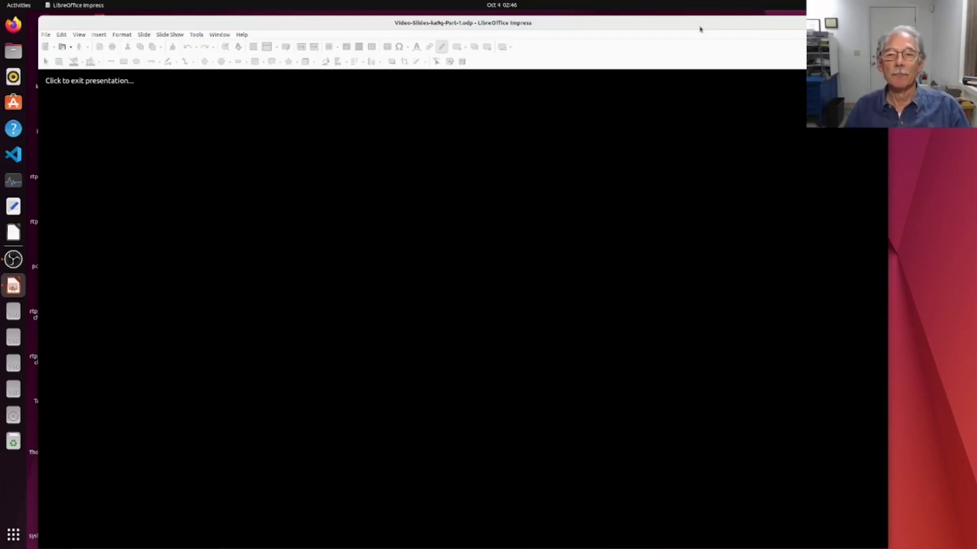
{"action": "key", "text": "alt+Tab"}
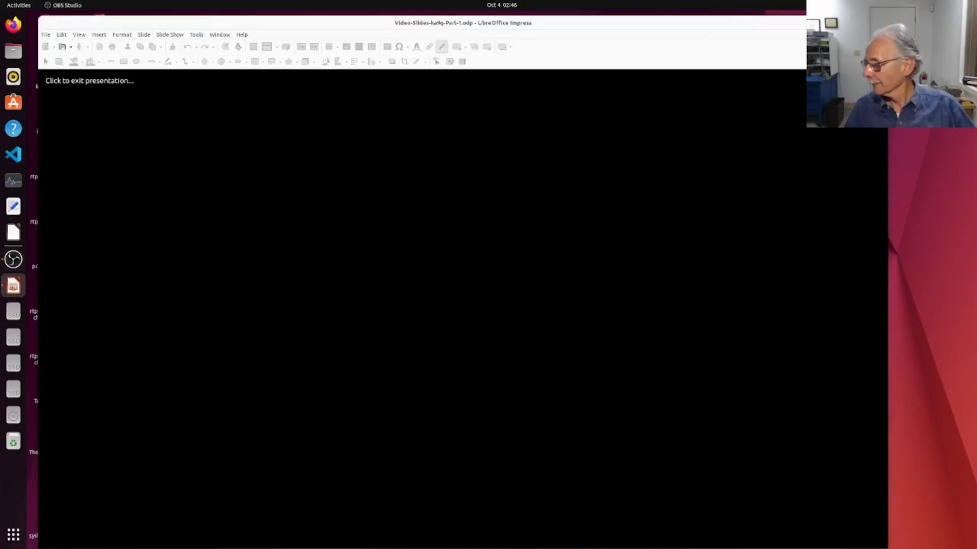